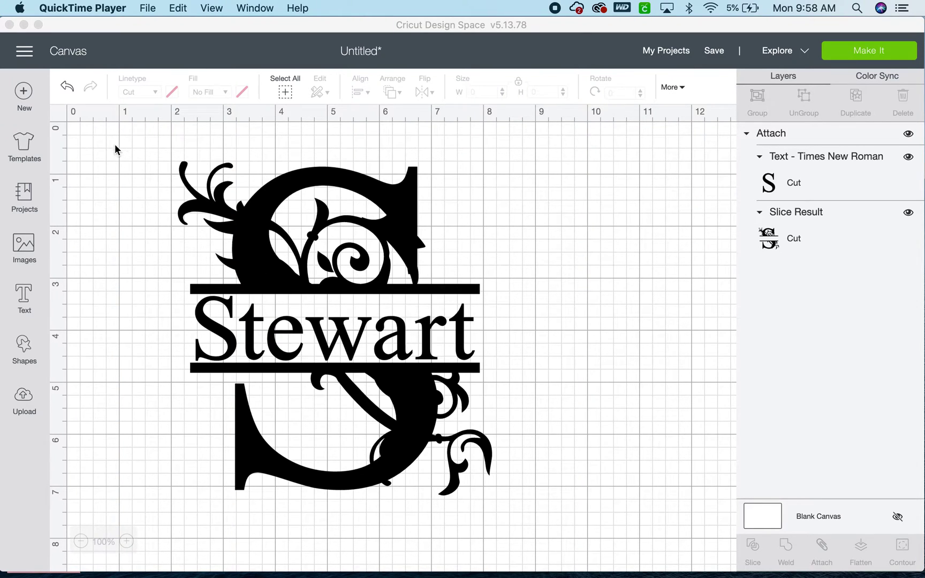
Step: Leave the Stewart monogram canvas and go to the Design Space Home page
{"action": "left_click", "coordinate": [24, 57]}
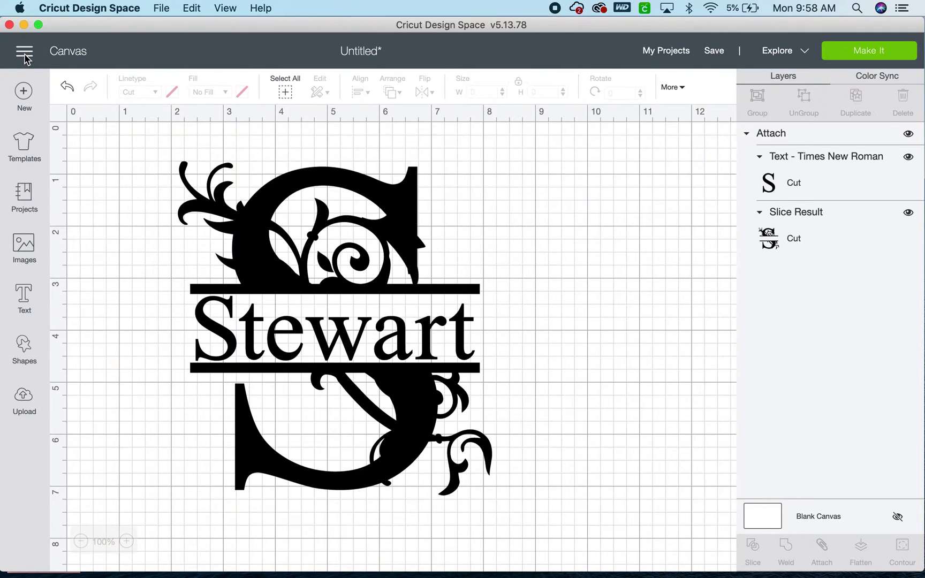
{"action": "left_click", "coordinate": [25, 56]}
{"action": "left_click", "coordinate": [30, 106]}
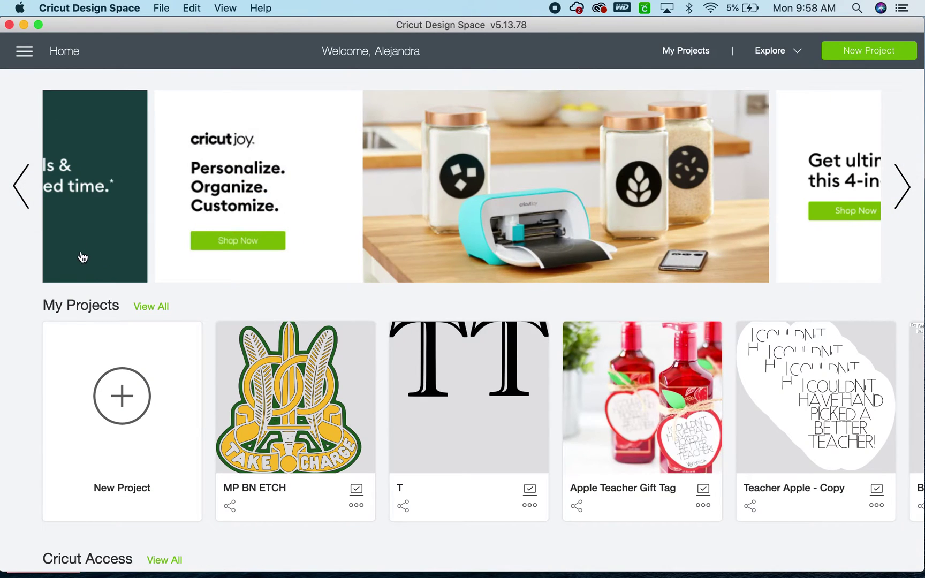
Step: Start a new blank Untitled project, replacing the unsaved monogram design
{"action": "left_click", "coordinate": [131, 393]}
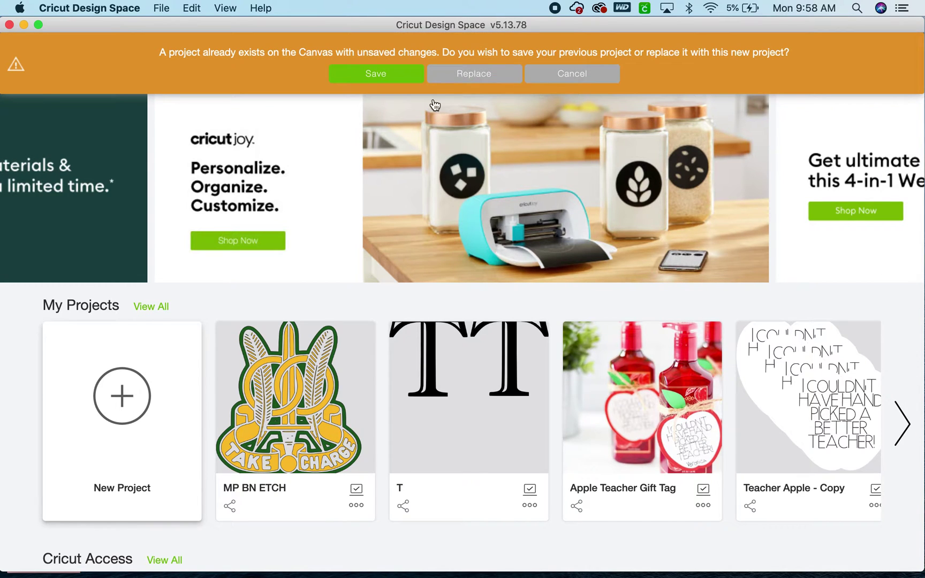
{"action": "left_click", "coordinate": [490, 75]}
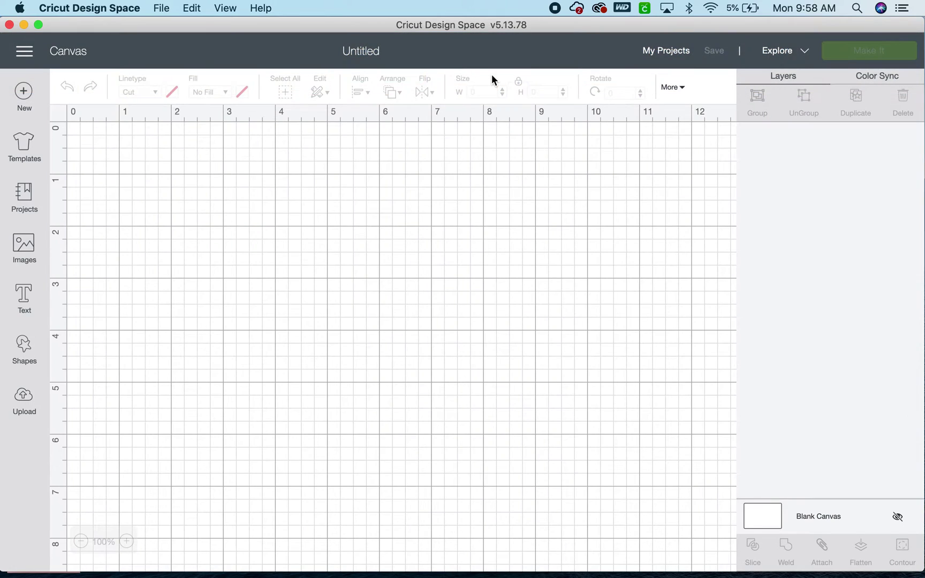
Step: Add a text letter S set in Times New Roman
{"action": "left_click", "coordinate": [25, 304]}
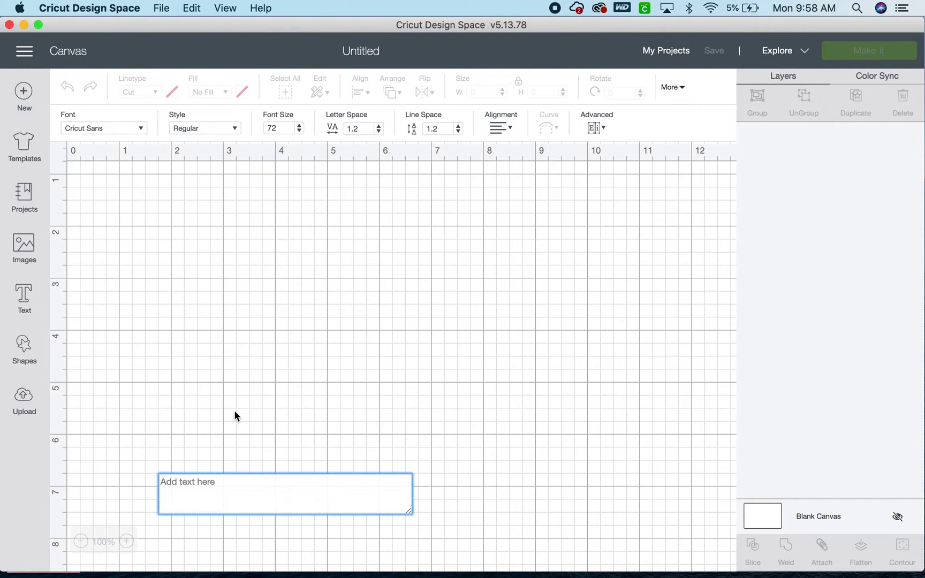
{"action": "type", "text": "S"}
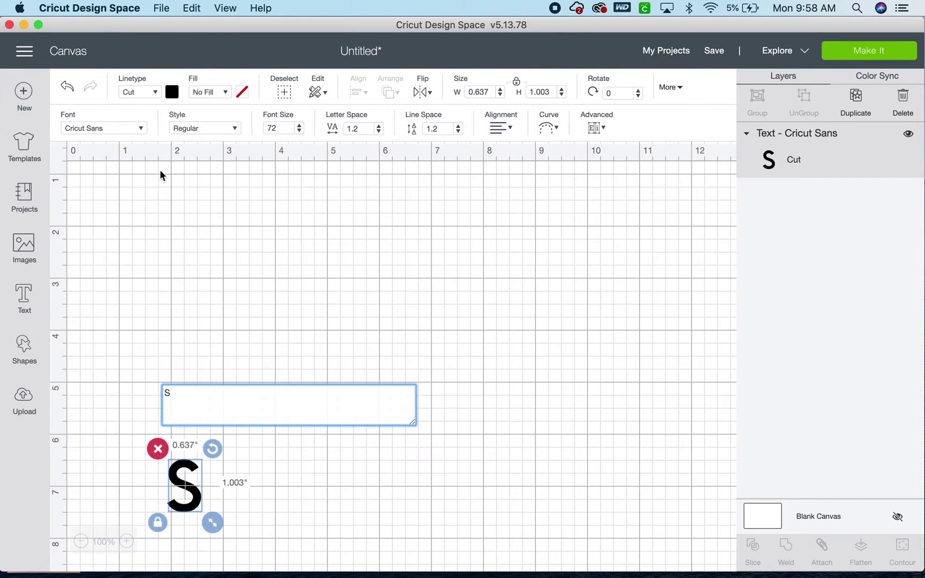
{"action": "left_click", "coordinate": [141, 130]}
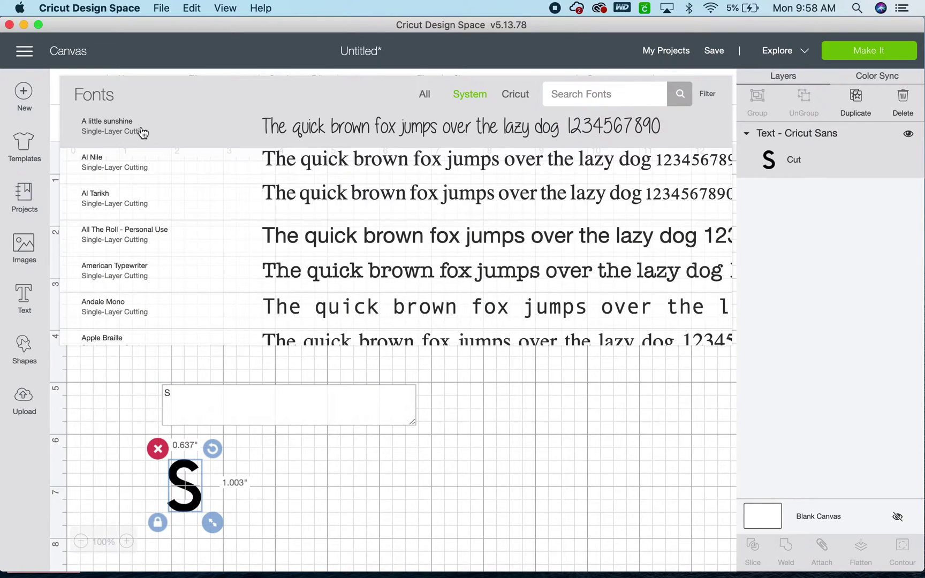
{"action": "left_click", "coordinate": [473, 97]}
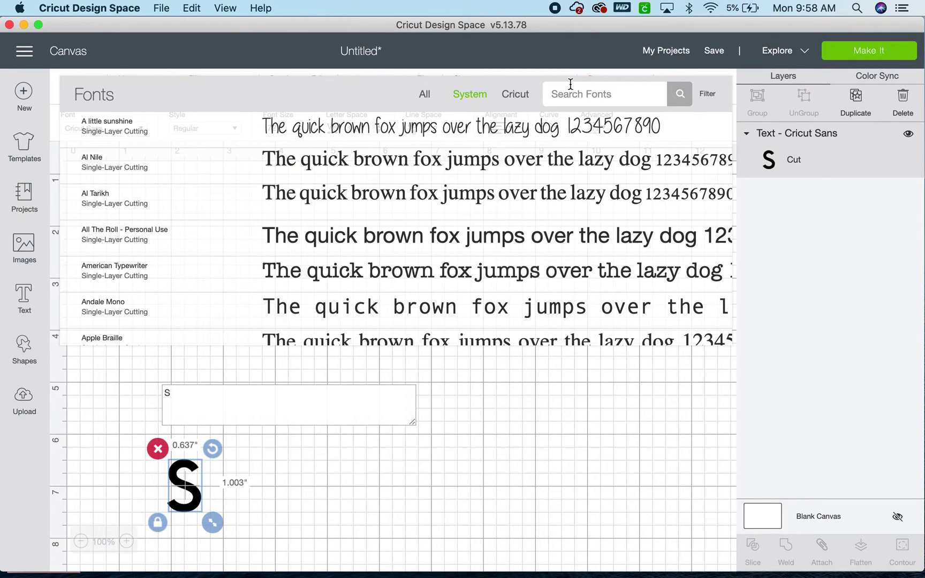
{"action": "left_click", "coordinate": [612, 91]}
{"action": "type", "text": "time"}
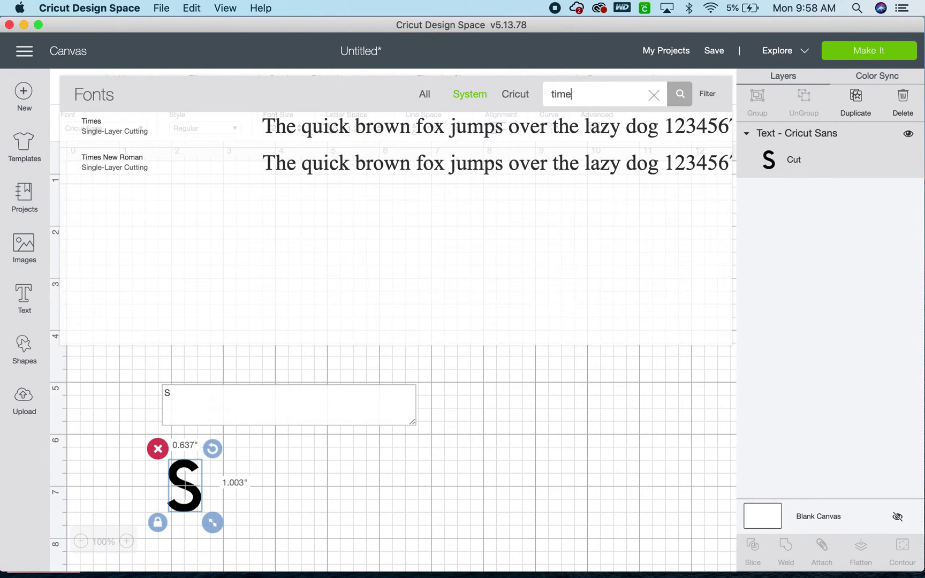
{"action": "left_click", "coordinate": [438, 165]}
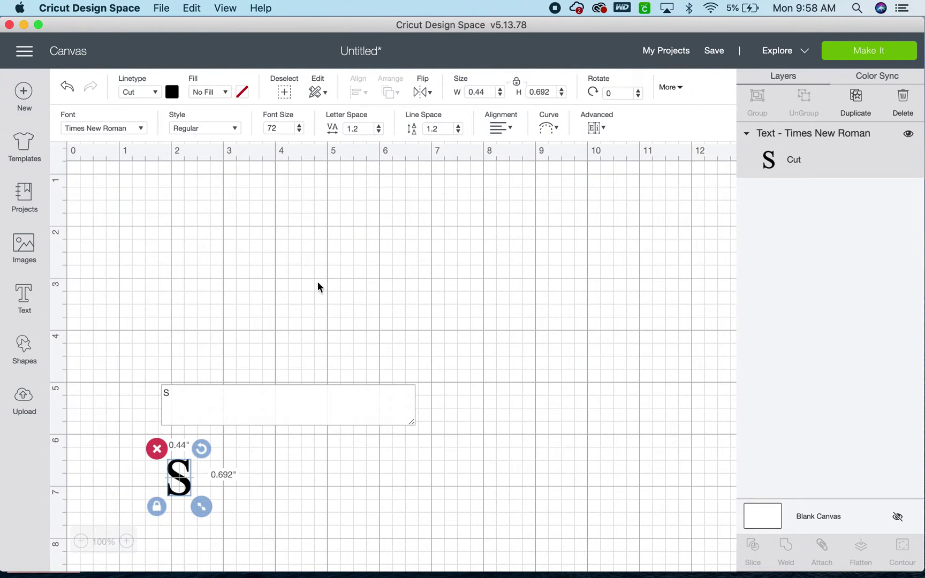
Step: Move the S near the canvas top and enlarge it to about 3.476 by 5.47 inches
{"action": "left_click", "coordinate": [182, 479]}
{"action": "left_click_drag", "start_coordinate": [182, 479], "coordinate": [212, 215]}
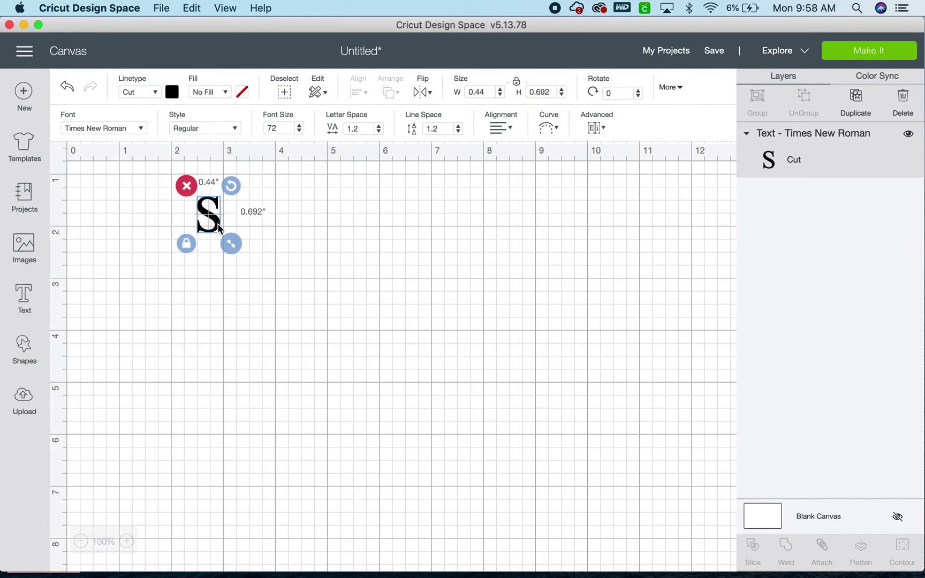
{"action": "left_click_drag", "start_coordinate": [261, 274], "coordinate": [506, 497]}
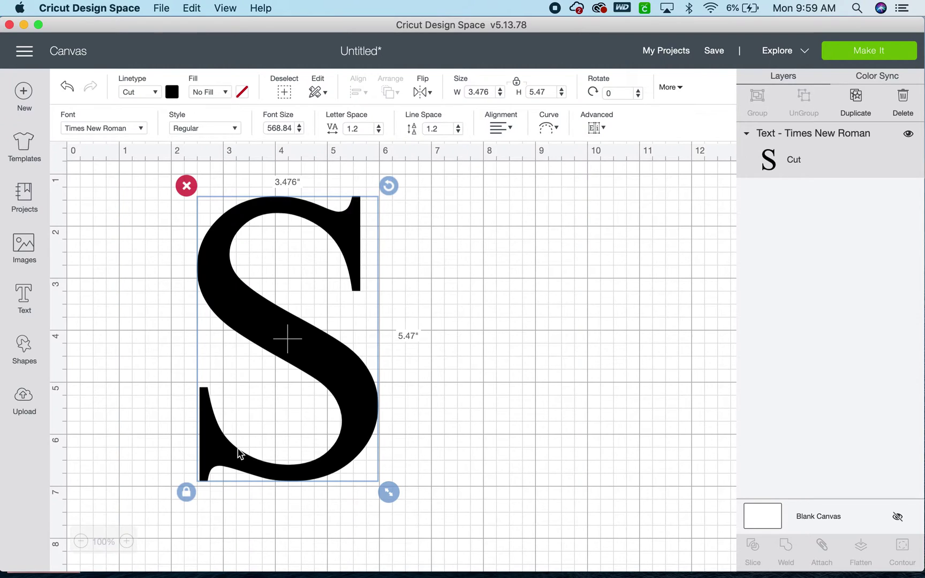
Step: Insert the leafy patterned flourish from the 'flourish' image search results
{"action": "left_click", "coordinate": [28, 246]}
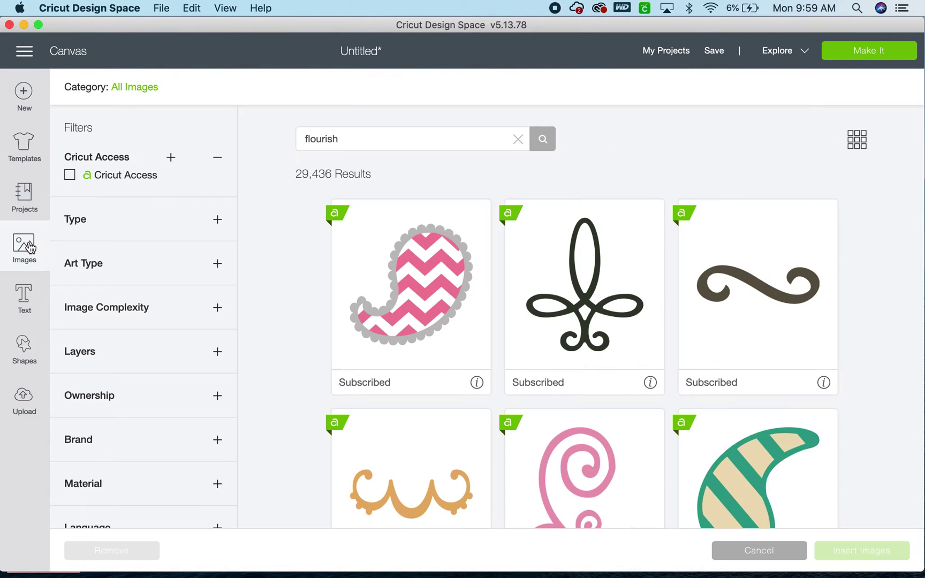
{"action": "triple_click", "coordinate": [349, 140]}
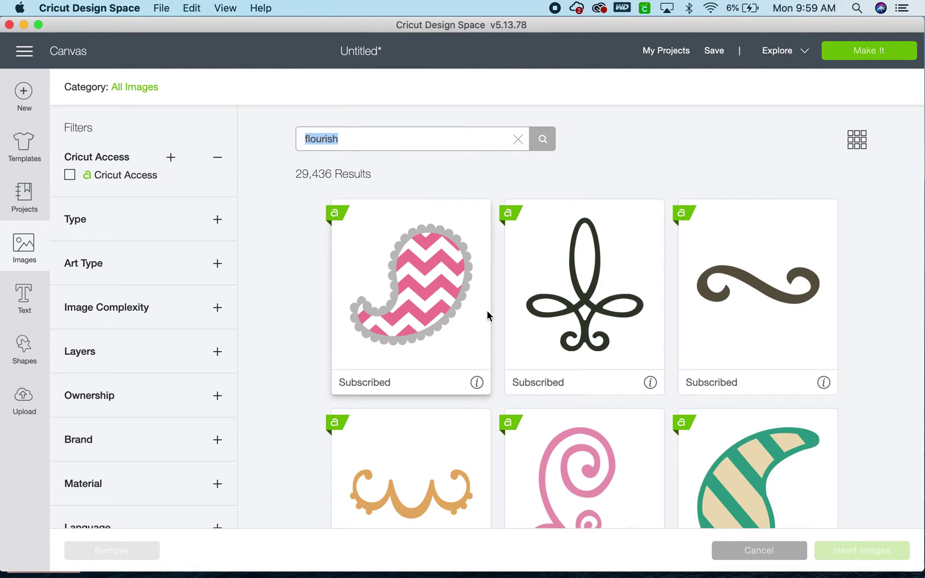
{"action": "scroll", "coordinate": [487, 316], "scroll_direction": "down", "scroll_amount": 10}
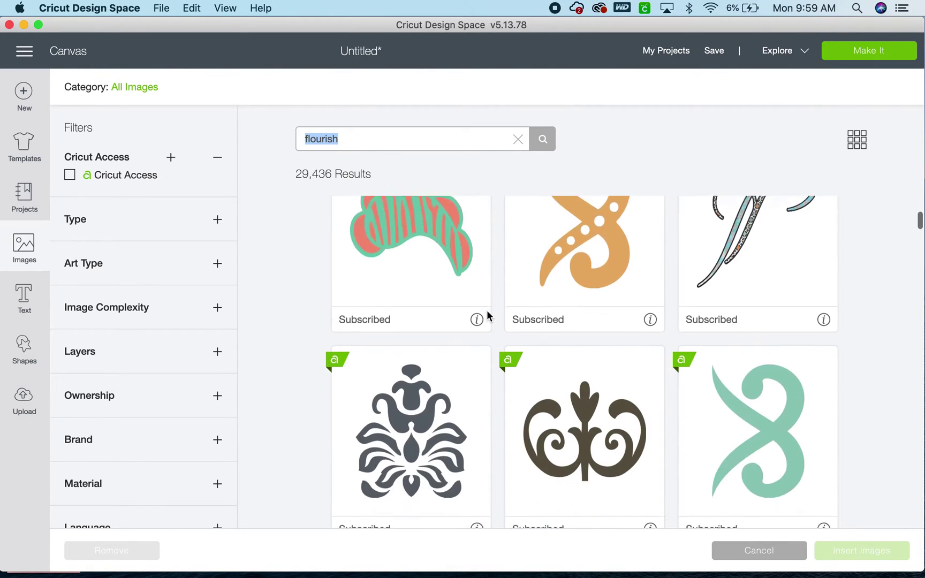
{"action": "scroll", "coordinate": [487, 316], "scroll_direction": "down", "scroll_amount": 10}
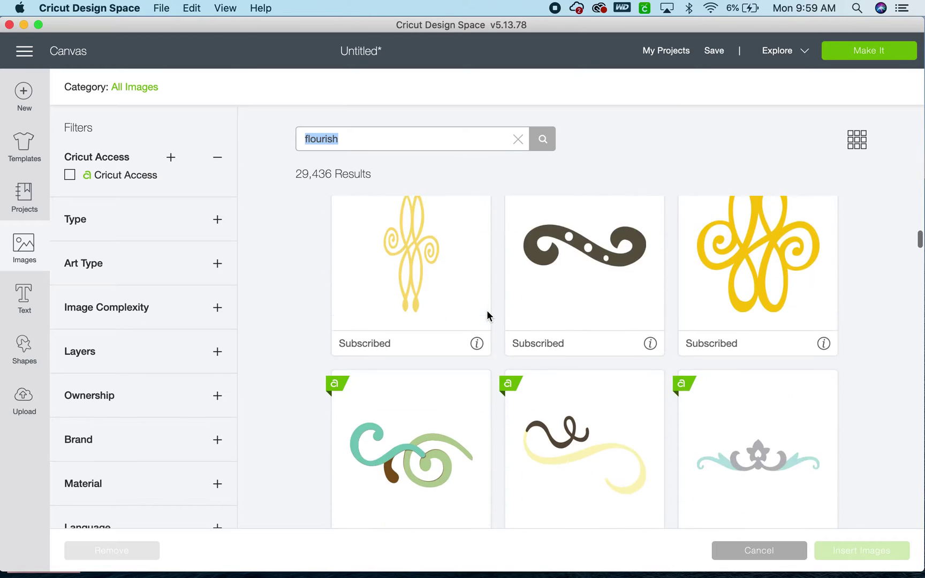
{"action": "scroll", "coordinate": [487, 314], "scroll_direction": "down", "scroll_amount": 5}
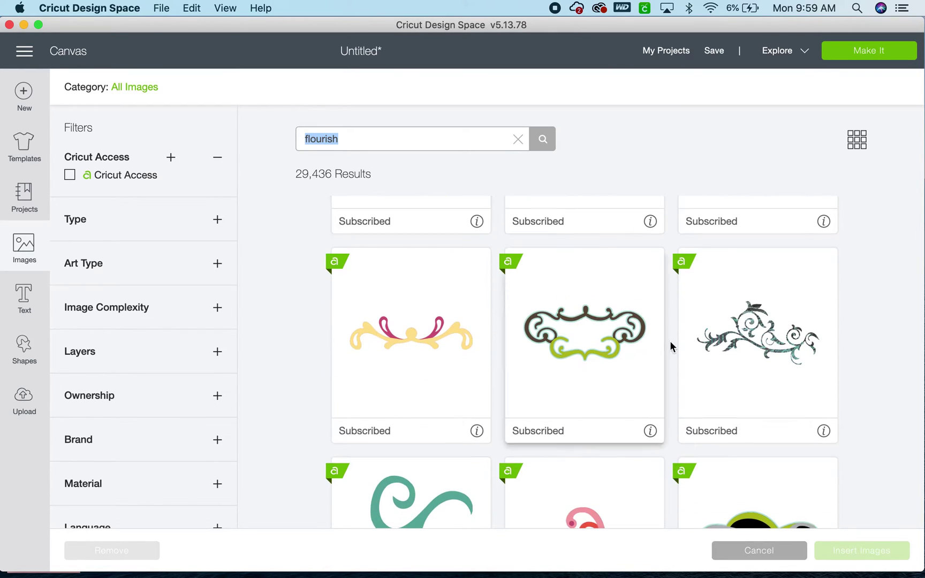
{"action": "left_click", "coordinate": [770, 323]}
{"action": "left_click", "coordinate": [867, 548]}
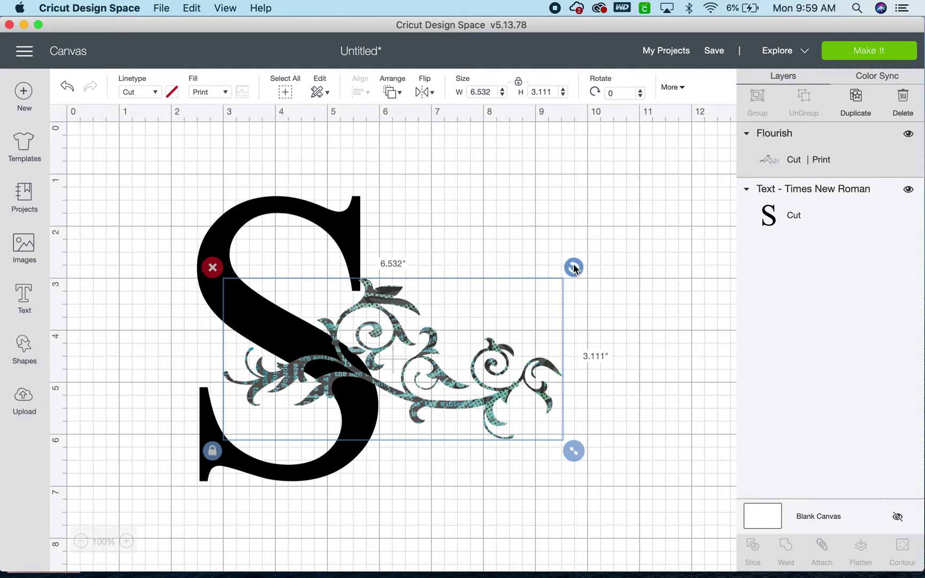
Step: Rotate the flourish 44.15°, lay it along the S and resize it to about 4.931 by 5.139 inches
{"action": "left_click_drag", "start_coordinate": [573, 268], "coordinate": [558, 407]}
{"action": "left_click_drag", "start_coordinate": [424, 362], "coordinate": [320, 322]}
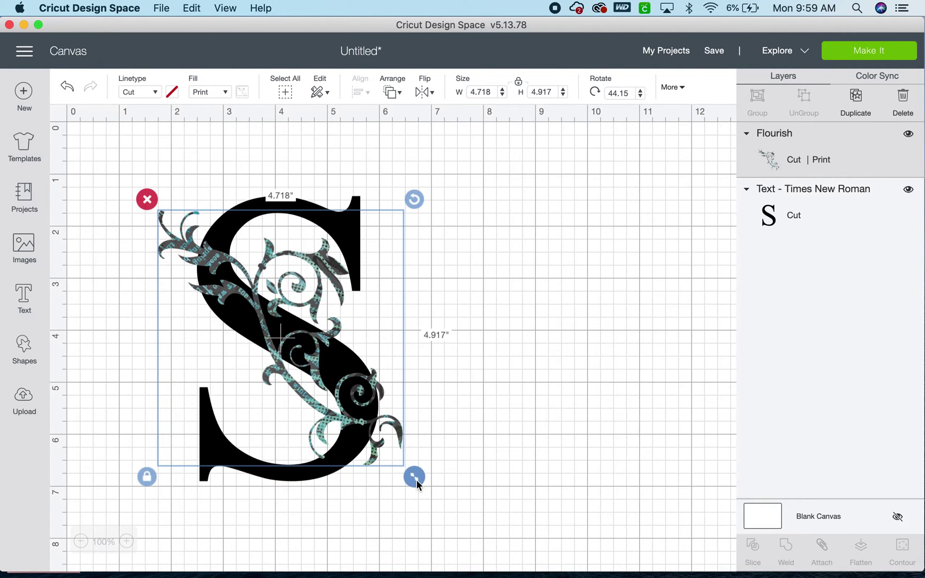
{"action": "left_click_drag", "start_coordinate": [416, 478], "coordinate": [424, 492]}
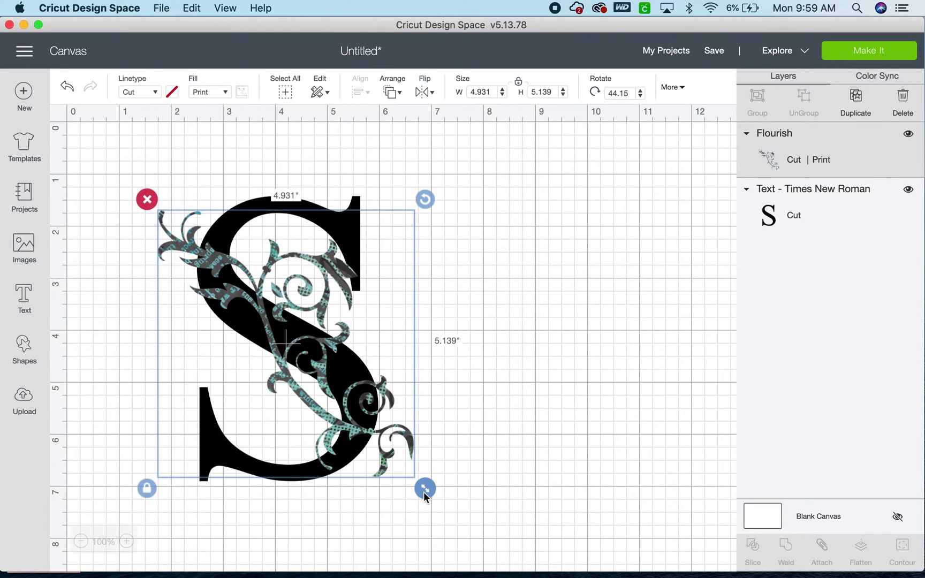
{"action": "left_click_drag", "start_coordinate": [284, 338], "coordinate": [279, 336]}
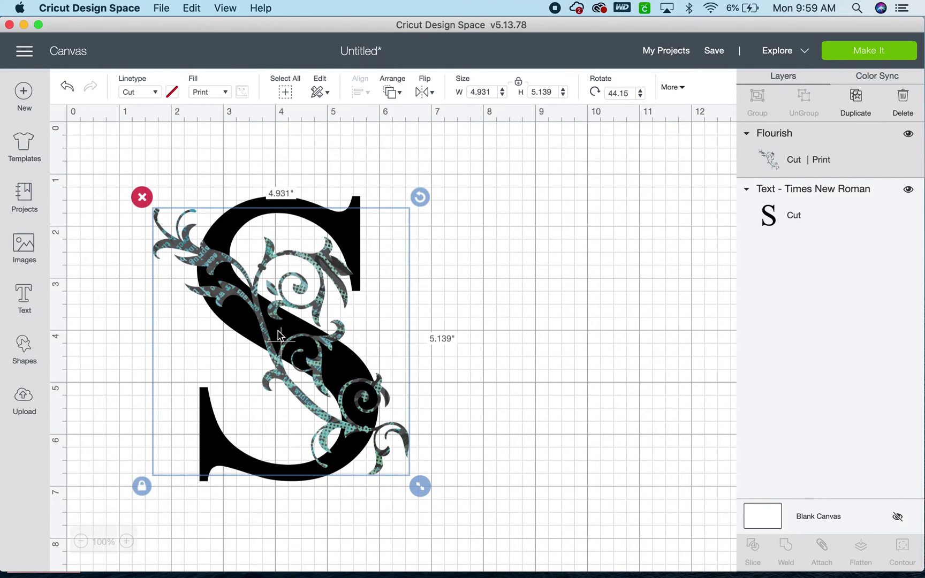
Step: Center the flourish on the S, then tilt the flourish slightly on its own
{"action": "left_click", "coordinate": [284, 94]}
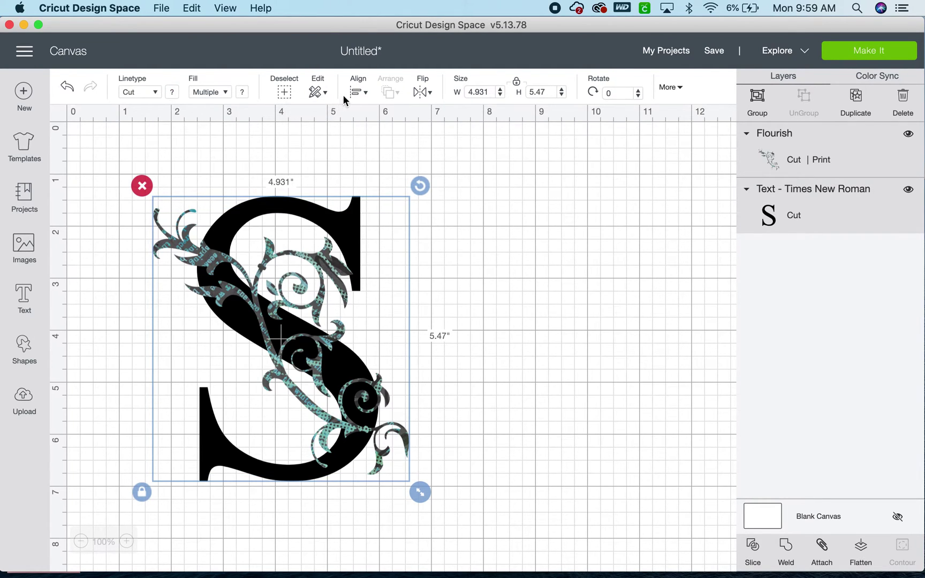
{"action": "left_click", "coordinate": [358, 93]}
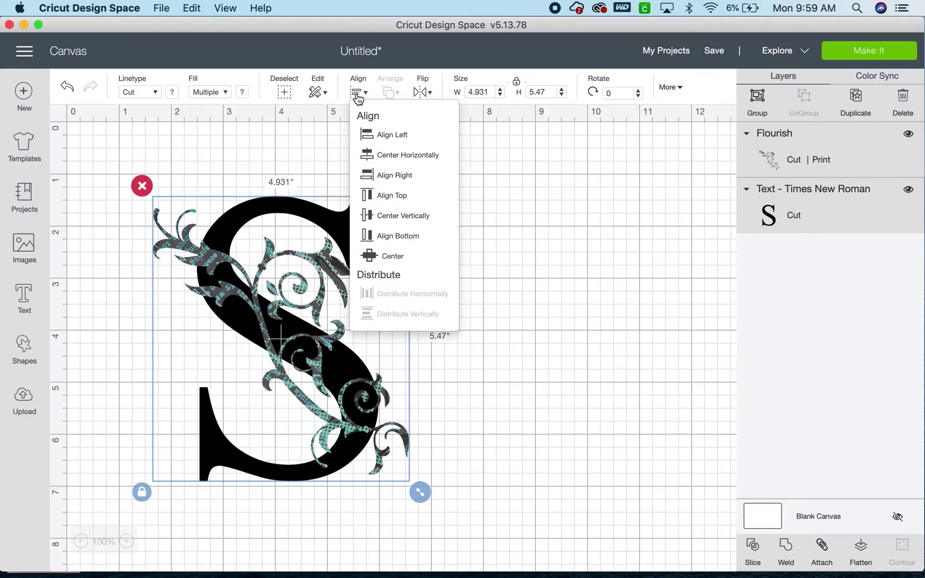
{"action": "left_click", "coordinate": [386, 255]}
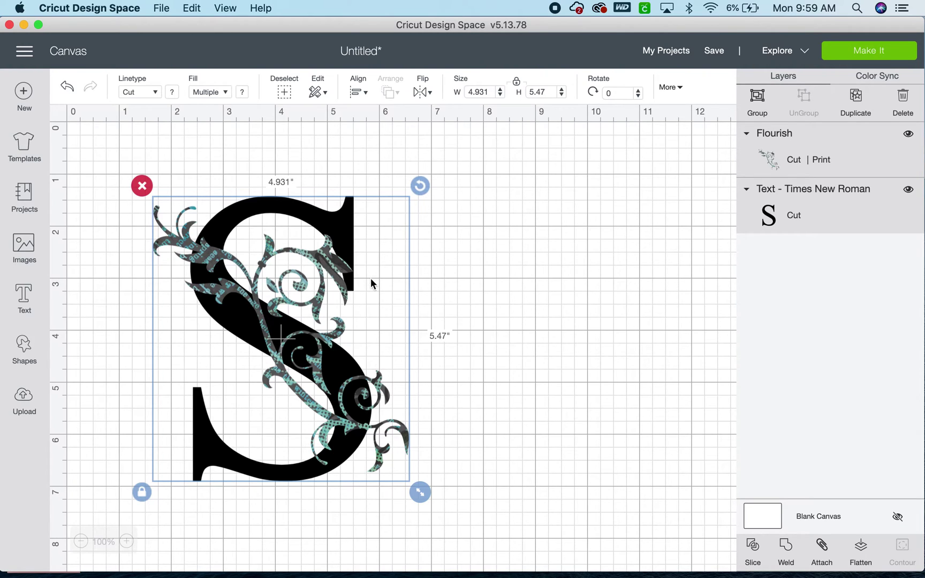
{"action": "left_click", "coordinate": [490, 267]}
{"action": "left_click", "coordinate": [284, 284]}
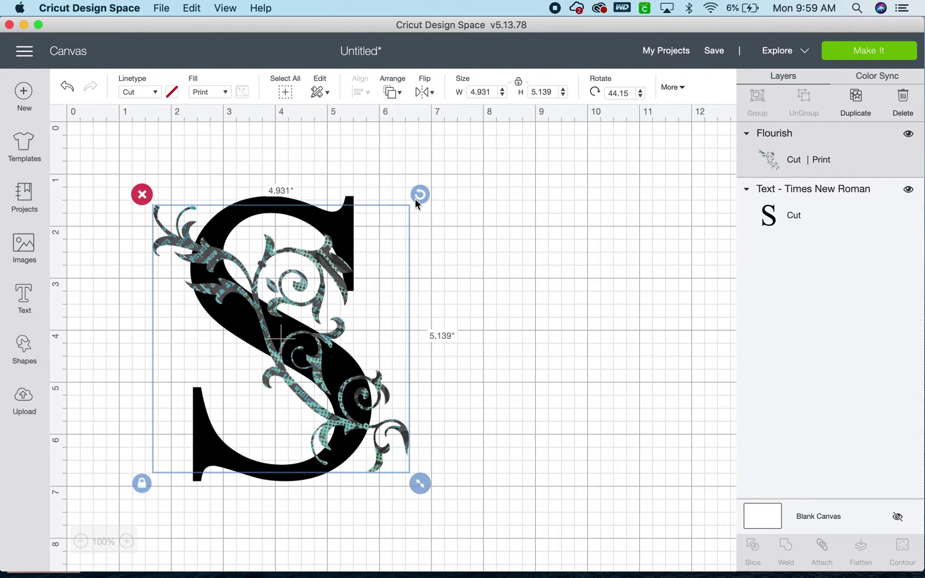
{"action": "left_click_drag", "start_coordinate": [423, 199], "coordinate": [428, 242]}
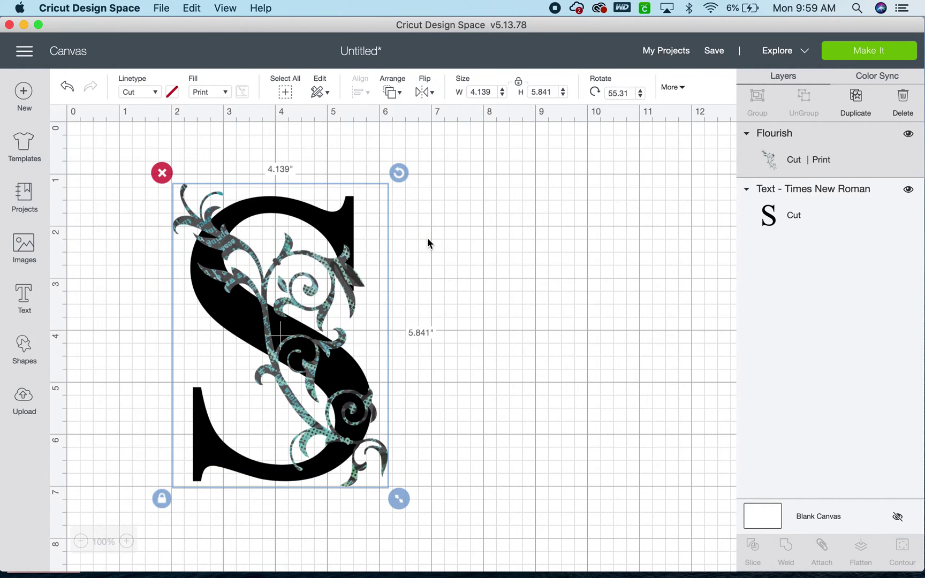
Step: Re-center the S and flourish and weld them into one black Weld Result shape
{"action": "left_click", "coordinate": [287, 94]}
{"action": "left_click", "coordinate": [357, 92]}
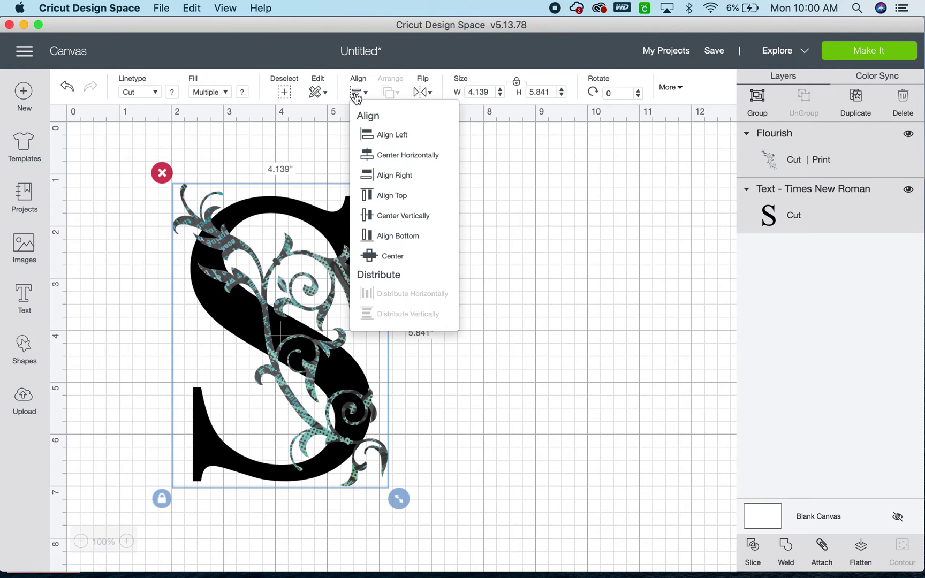
{"action": "left_click", "coordinate": [377, 255]}
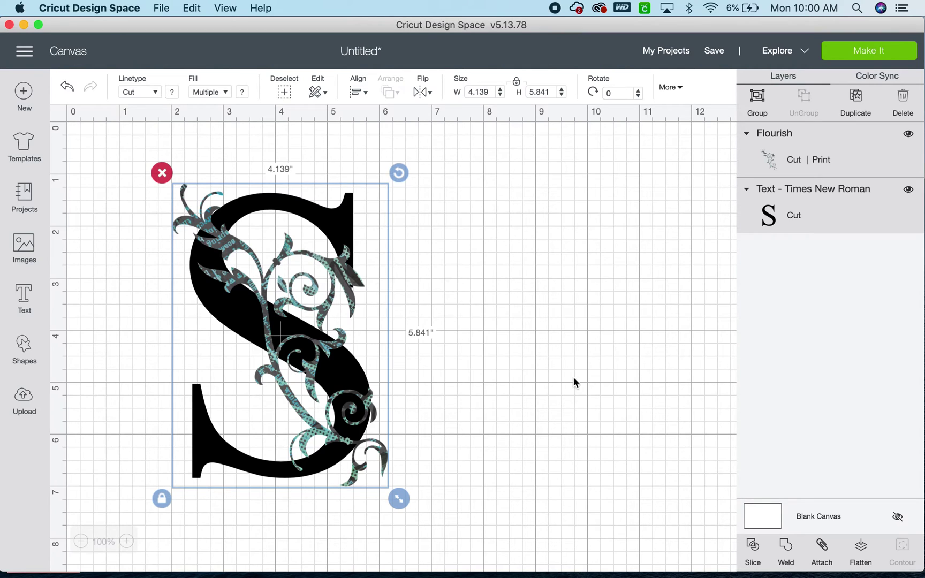
{"action": "left_click", "coordinate": [785, 546]}
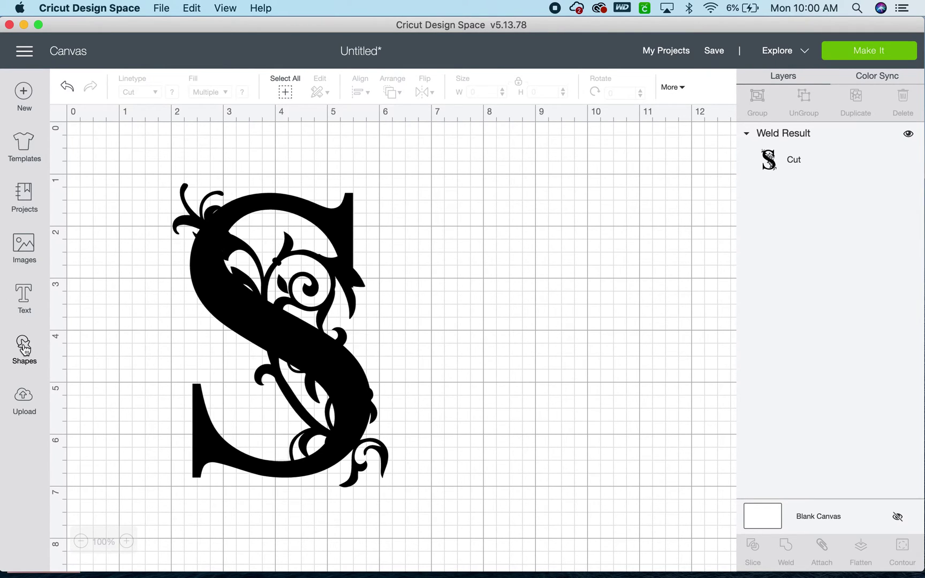
Step: Add a 4.583 by 1.25 inch rectangle across the middle of the welded S and select both
{"action": "left_click", "coordinate": [25, 347]}
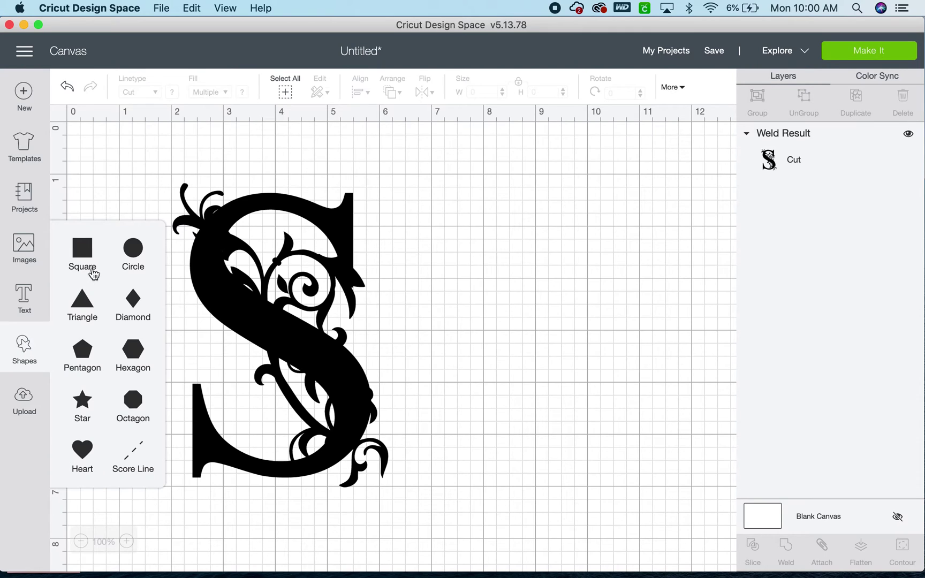
{"action": "left_click", "coordinate": [87, 256]}
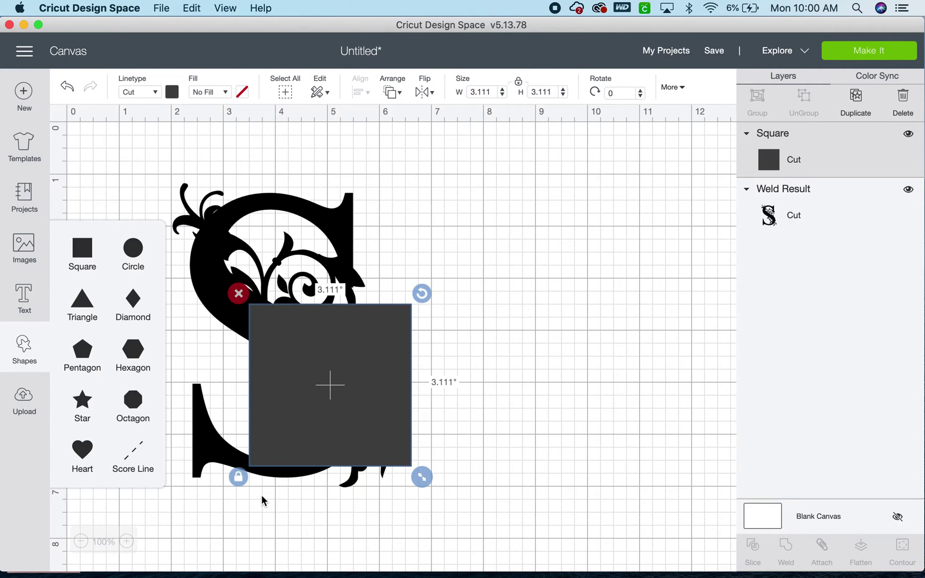
{"action": "left_click", "coordinate": [238, 476]}
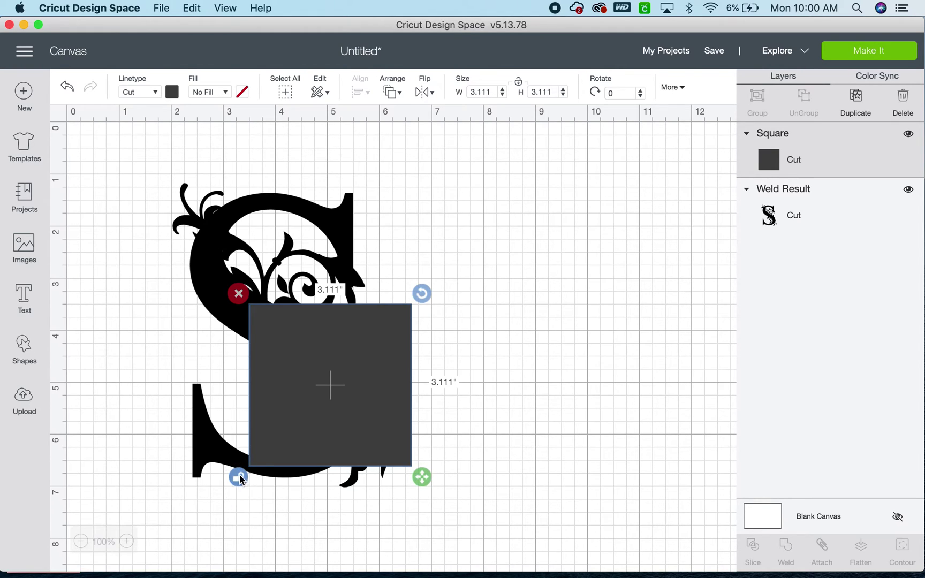
{"action": "left_click_drag", "start_coordinate": [428, 484], "coordinate": [497, 386]}
{"action": "left_click_drag", "start_coordinate": [421, 337], "coordinate": [347, 339]}
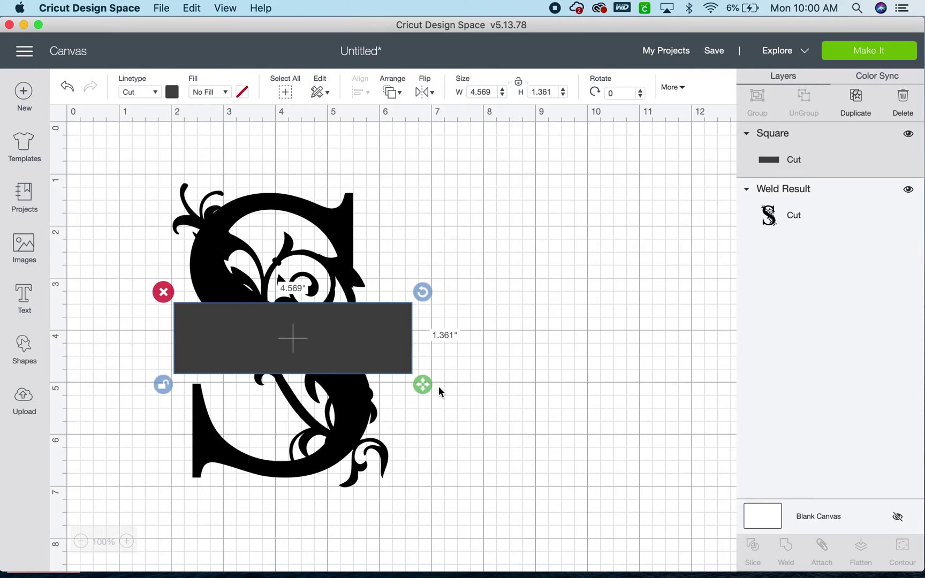
{"action": "left_click_drag", "start_coordinate": [423, 384], "coordinate": [423, 378]}
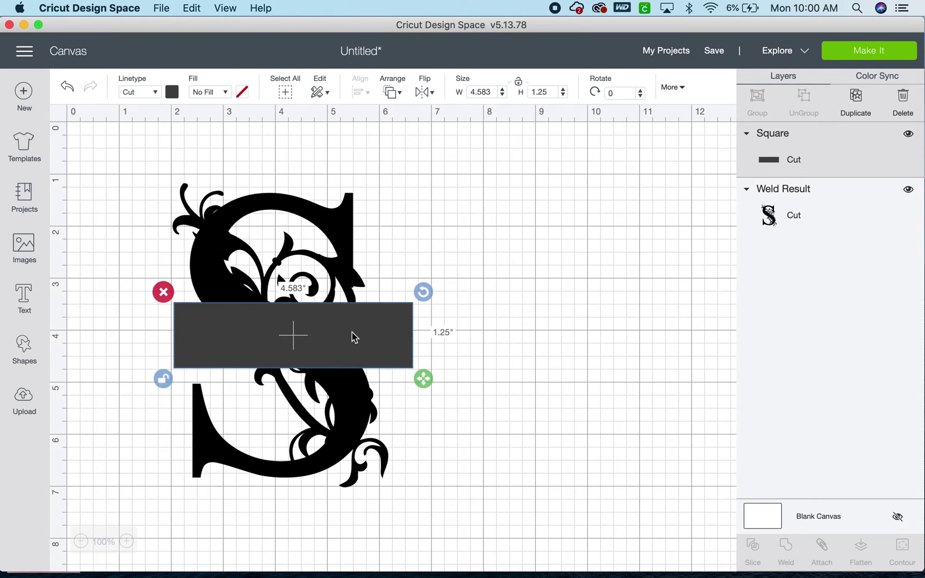
{"action": "left_click_drag", "start_coordinate": [353, 336], "coordinate": [348, 338]}
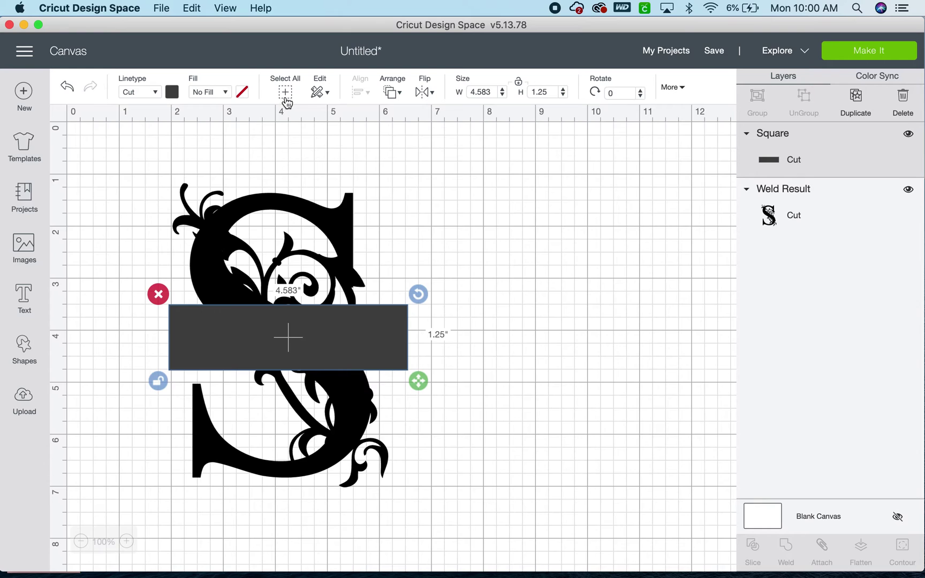
{"action": "left_click", "coordinate": [285, 93]}
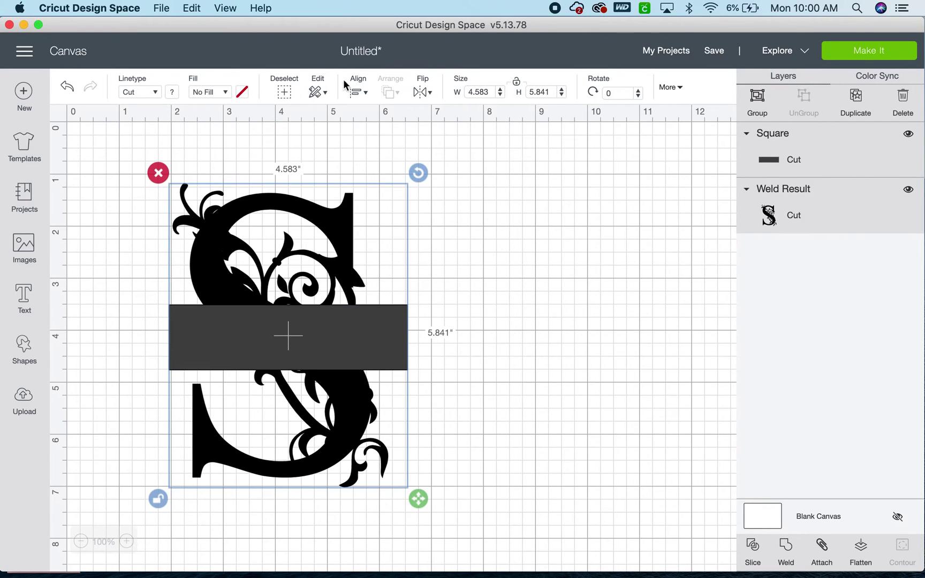
Step: Center the rectangle on the S and weld it in as a solid black band
{"action": "left_click", "coordinate": [355, 94]}
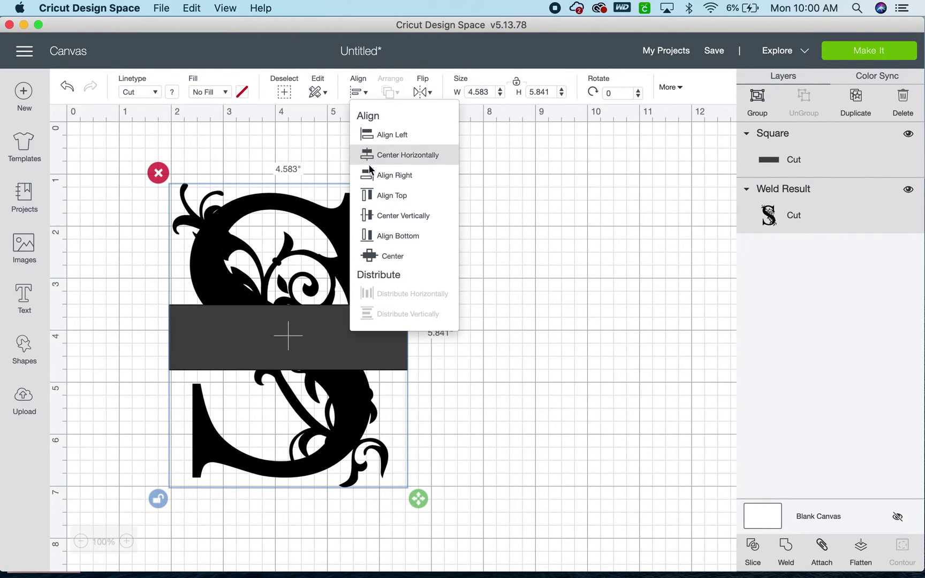
{"action": "left_click", "coordinate": [373, 254]}
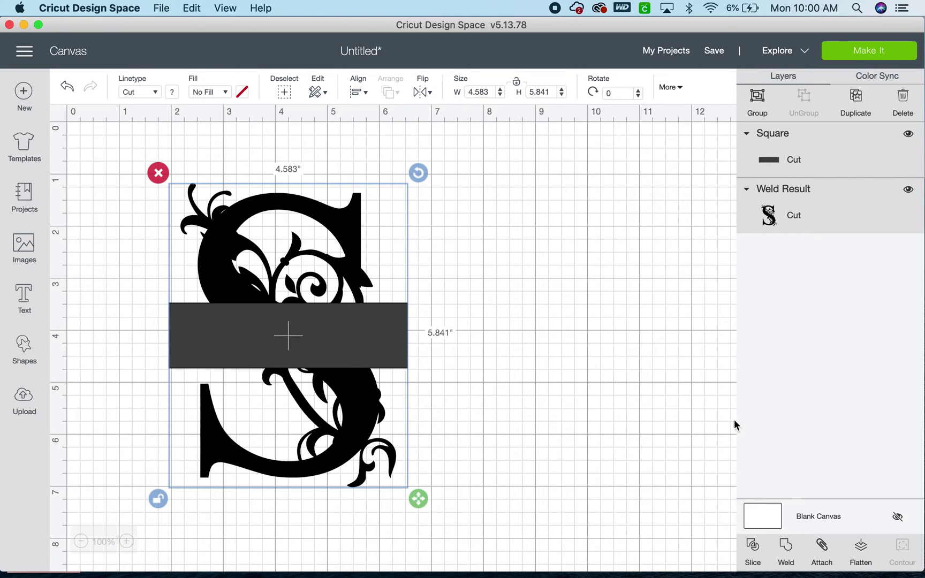
{"action": "left_click", "coordinate": [787, 546]}
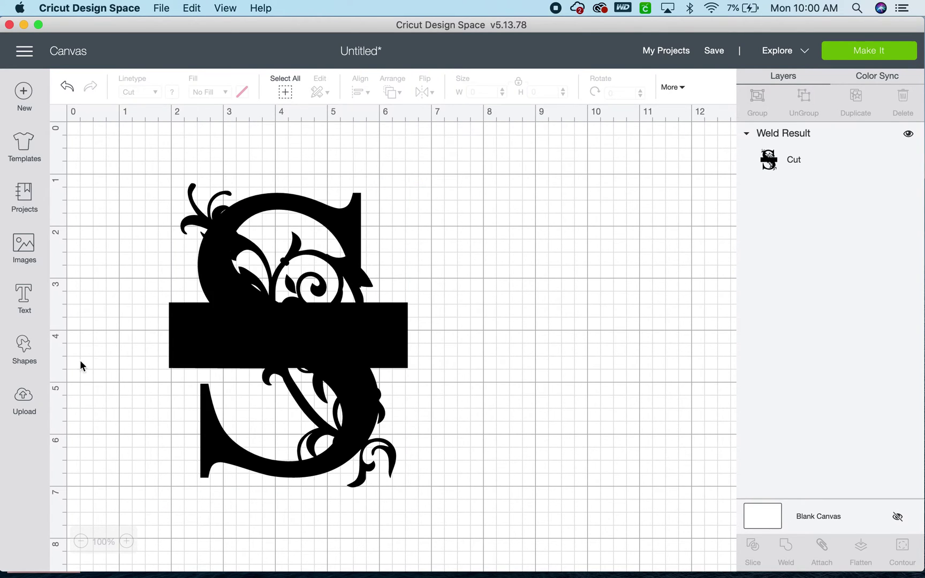
Step: Add an unlocked Square resized to 5 by 1 inches over the S's black band
{"action": "left_click", "coordinate": [24, 349]}
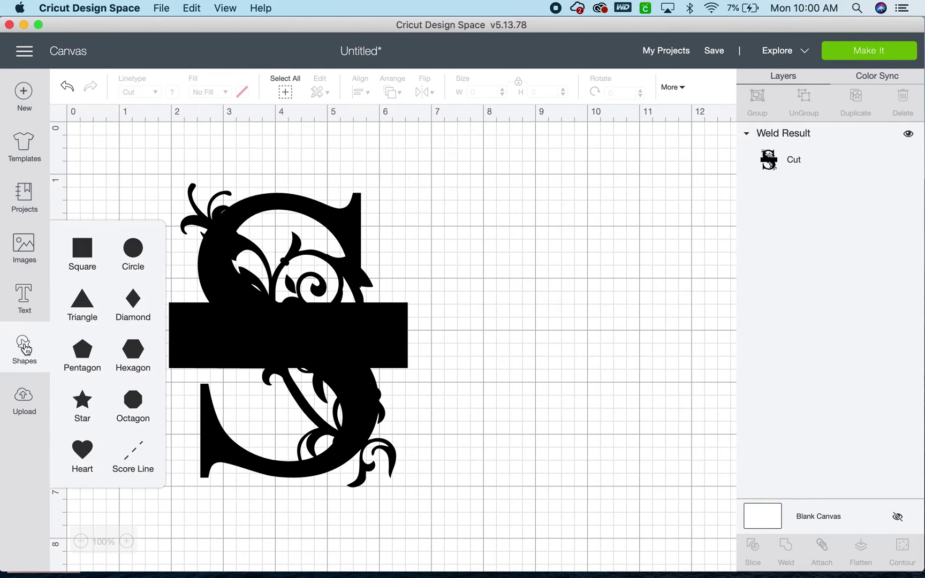
{"action": "left_click", "coordinate": [81, 263]}
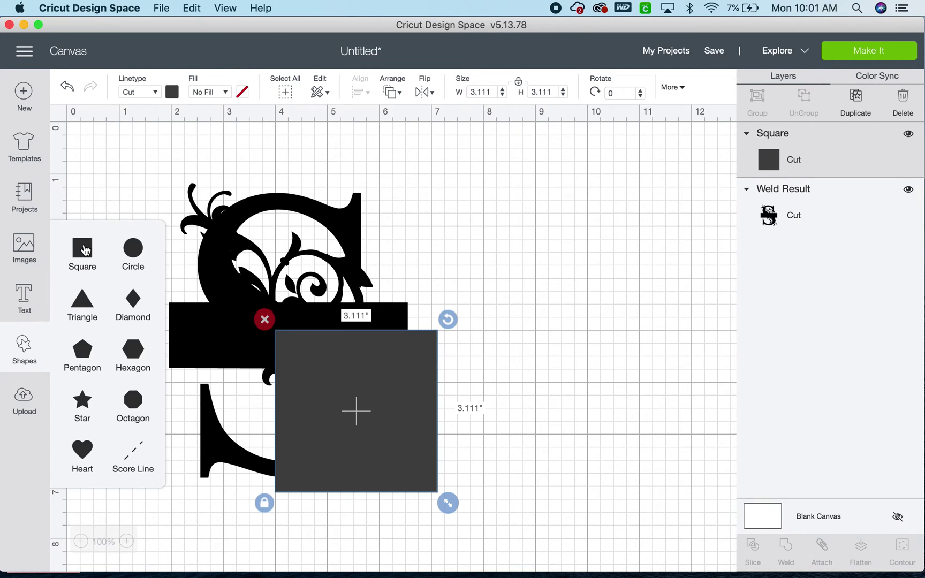
{"action": "left_click", "coordinate": [264, 506]}
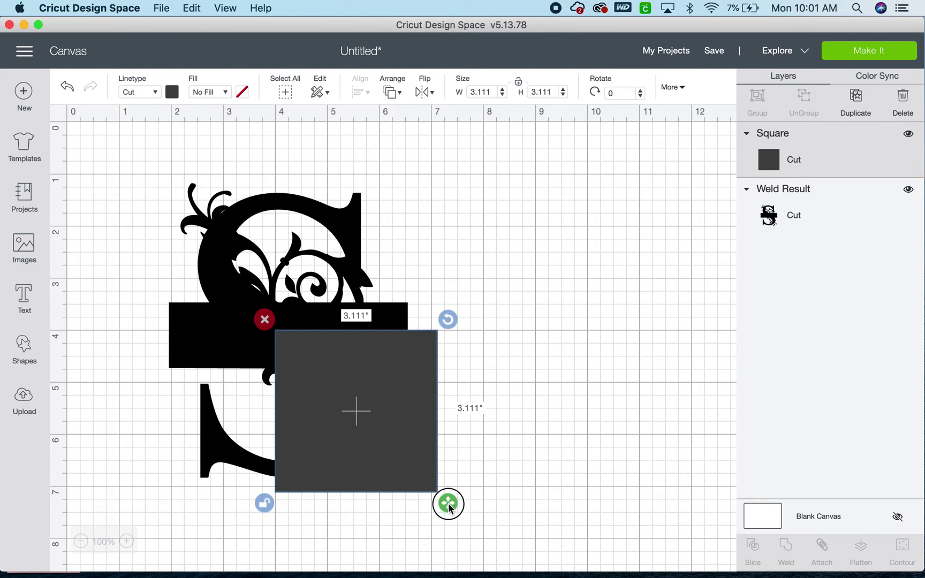
{"action": "left_click_drag", "start_coordinate": [448, 503], "coordinate": [526, 393]}
{"action": "left_click_drag", "start_coordinate": [478, 364], "coordinate": [360, 337]}
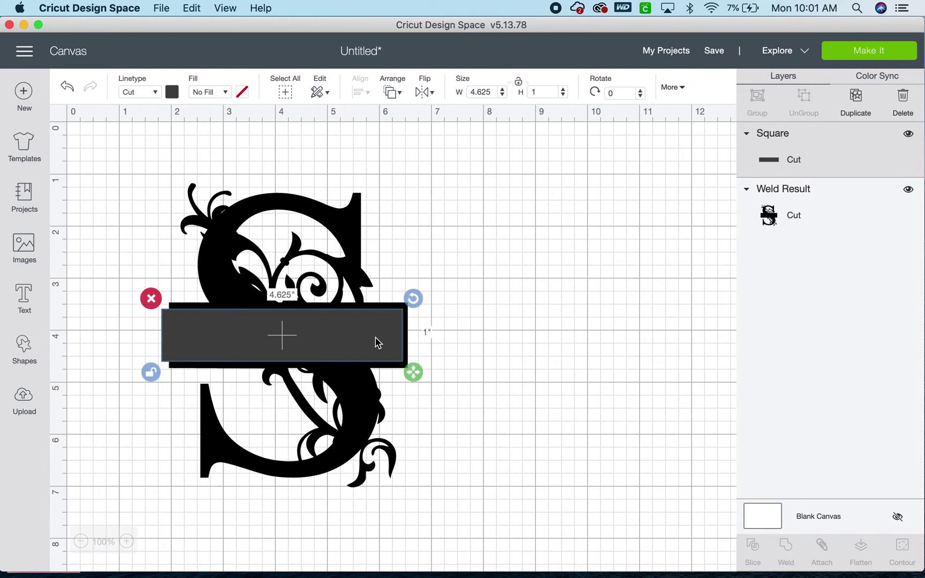
{"action": "left_click_drag", "start_coordinate": [413, 372], "coordinate": [433, 375]}
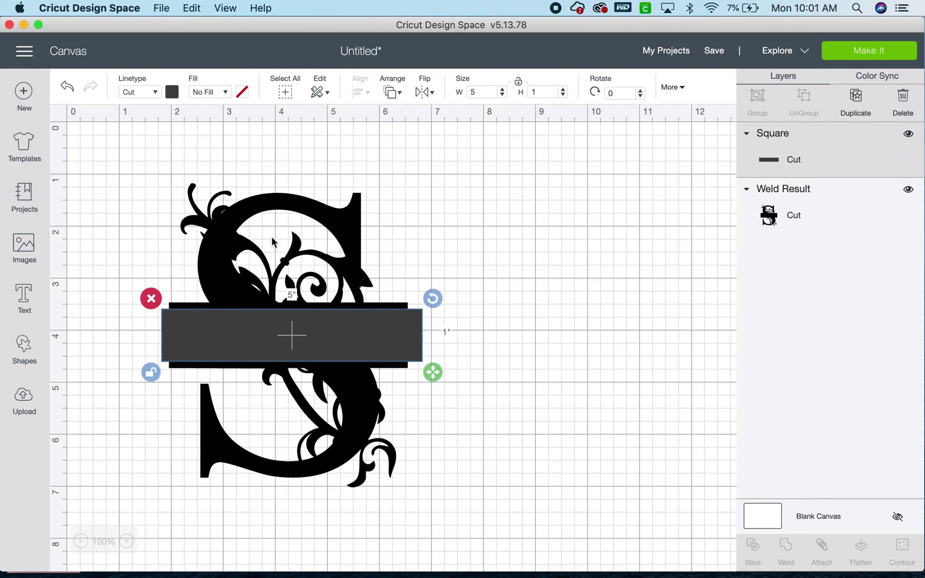
Step: Center the S and 5-by-1 rectangle, then slice them into four Slice Result layers
{"action": "left_click", "coordinate": [285, 94]}
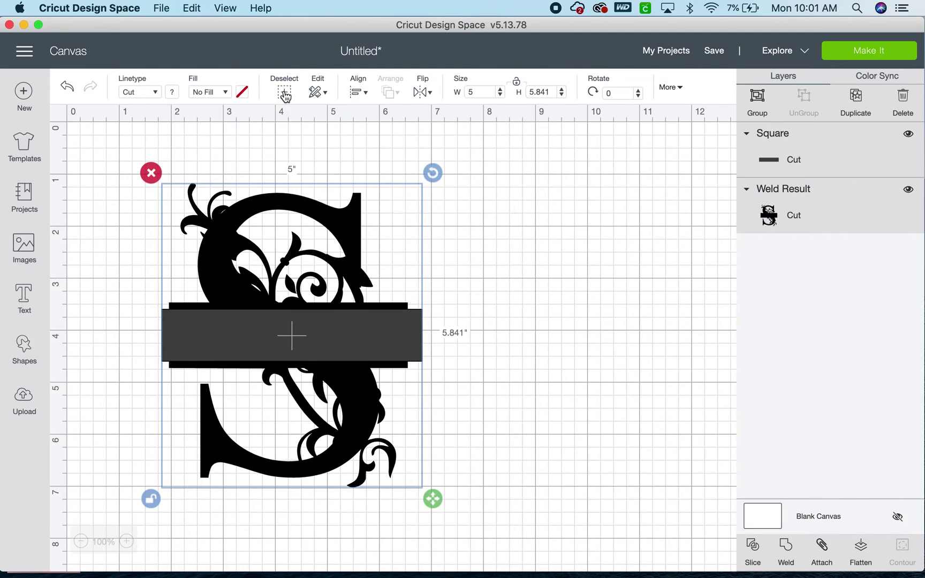
{"action": "left_click", "coordinate": [359, 92]}
{"action": "left_click", "coordinate": [373, 256]}
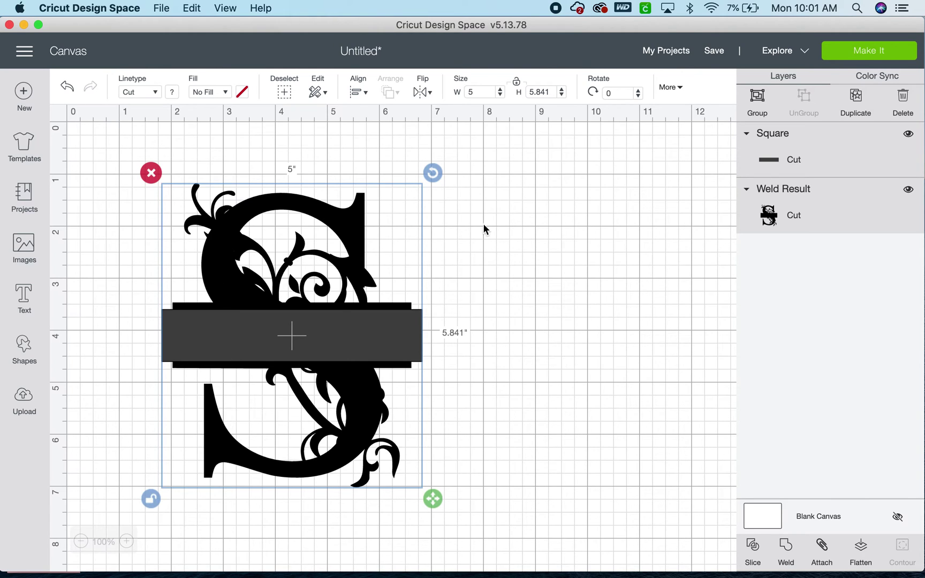
{"action": "left_click", "coordinate": [752, 545]}
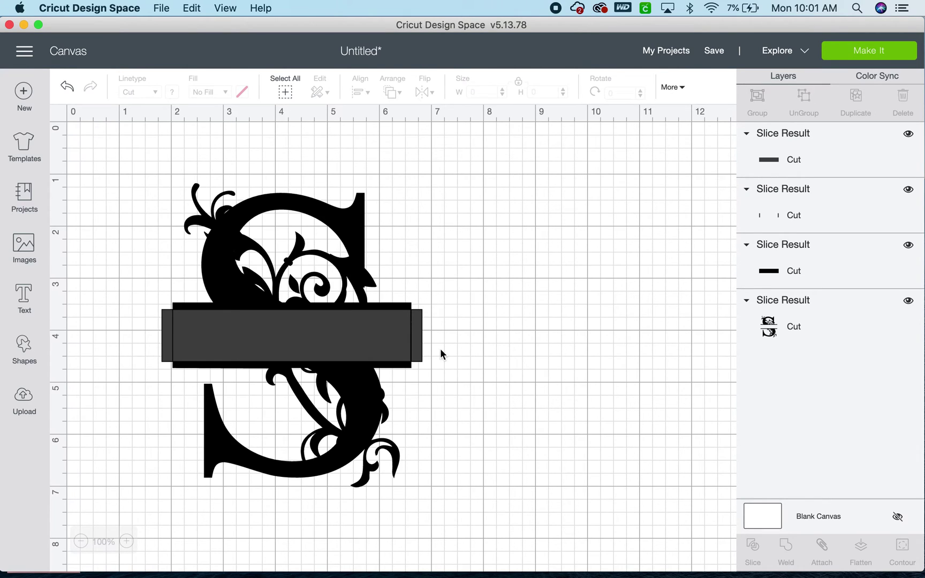
Step: Undo the slice, reselect the whole design, and slice the S again with the rectangle
{"action": "left_click", "coordinate": [68, 88]}
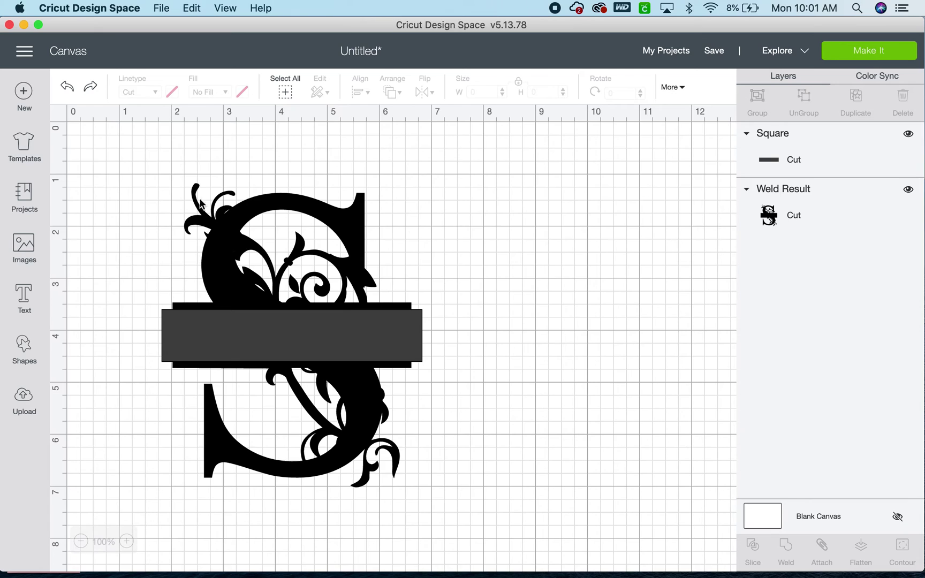
{"action": "left_click", "coordinate": [150, 161]}
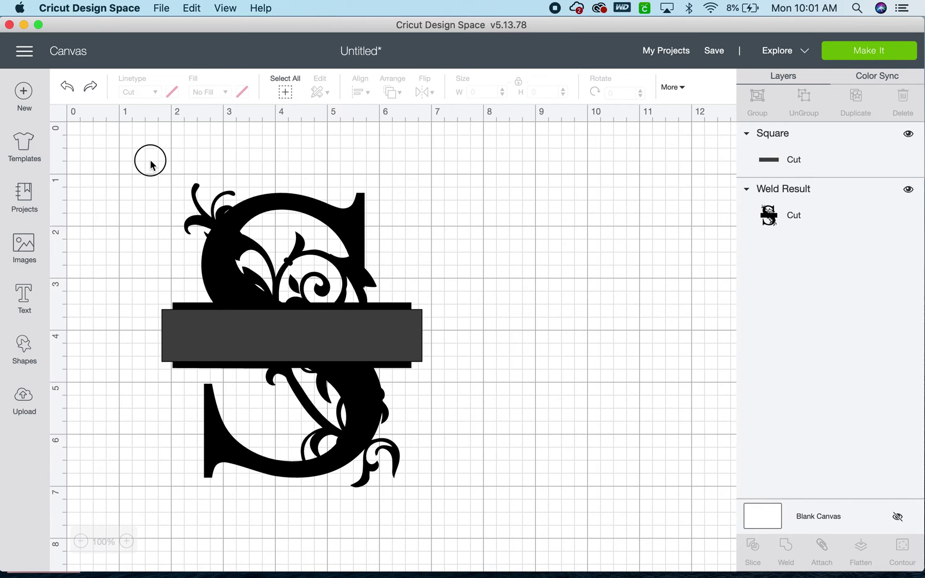
{"action": "left_click", "coordinate": [283, 95]}
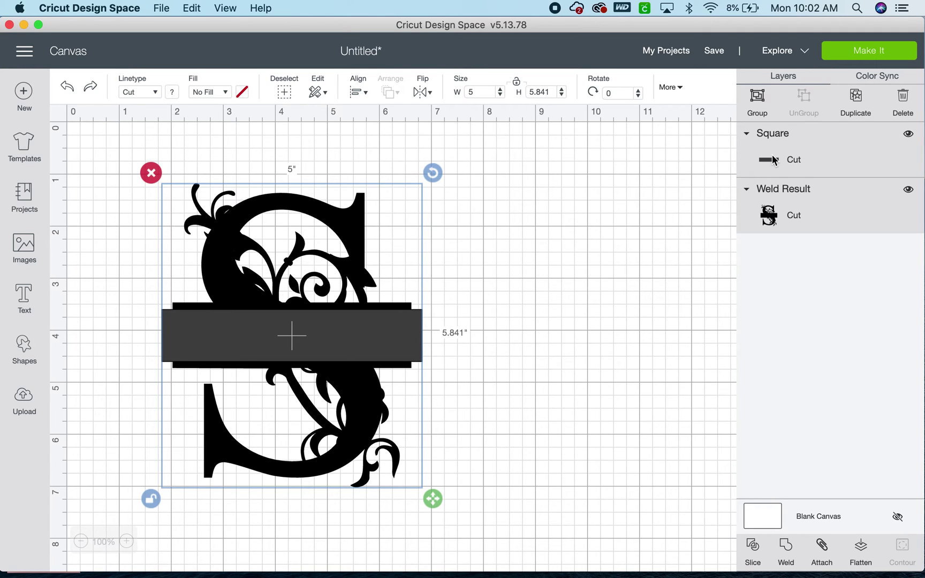
{"action": "left_click", "coordinate": [749, 542]}
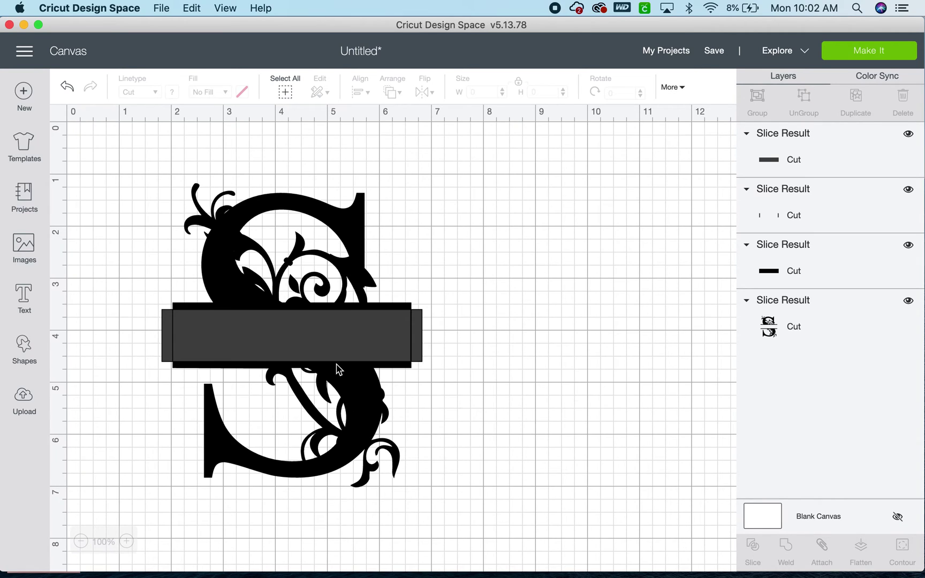
Step: Delete the center band, side sliver, and remaining black band pieces, leaving only the Slice Result
{"action": "left_click", "coordinate": [328, 335]}
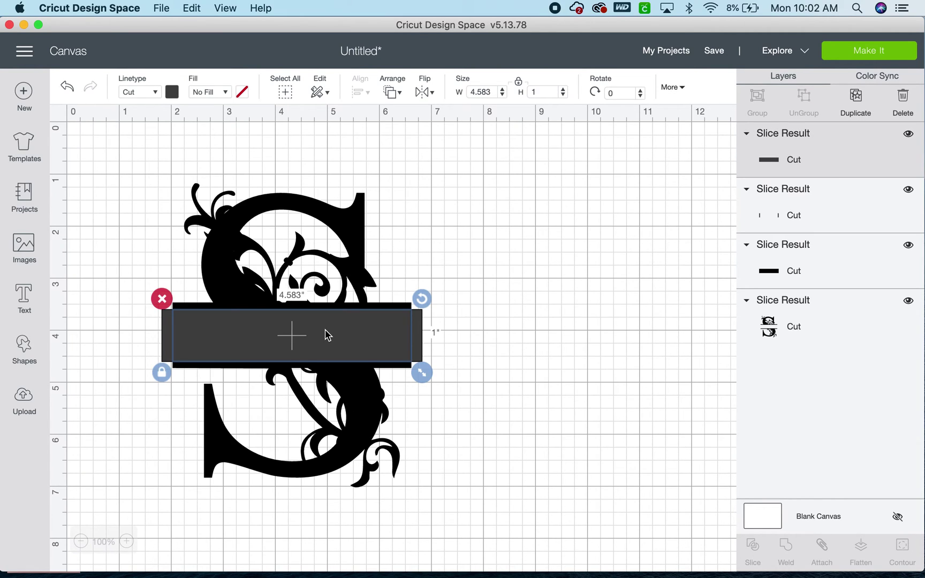
{"action": "key", "text": "Delete"}
{"action": "left_click", "coordinate": [327, 335]}
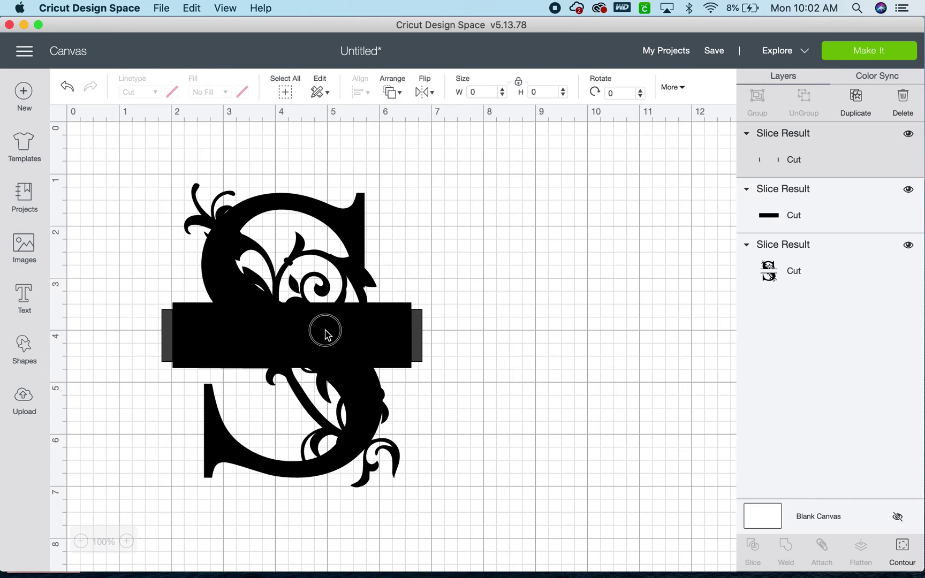
{"action": "key", "text": "Delete"}
{"action": "left_click", "coordinate": [325, 330]}
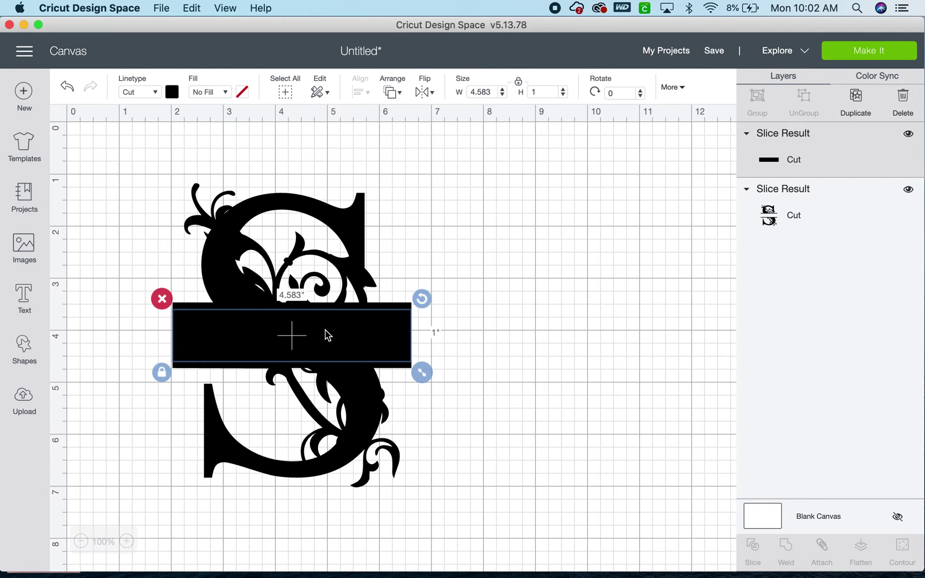
{"action": "key", "text": "Delete"}
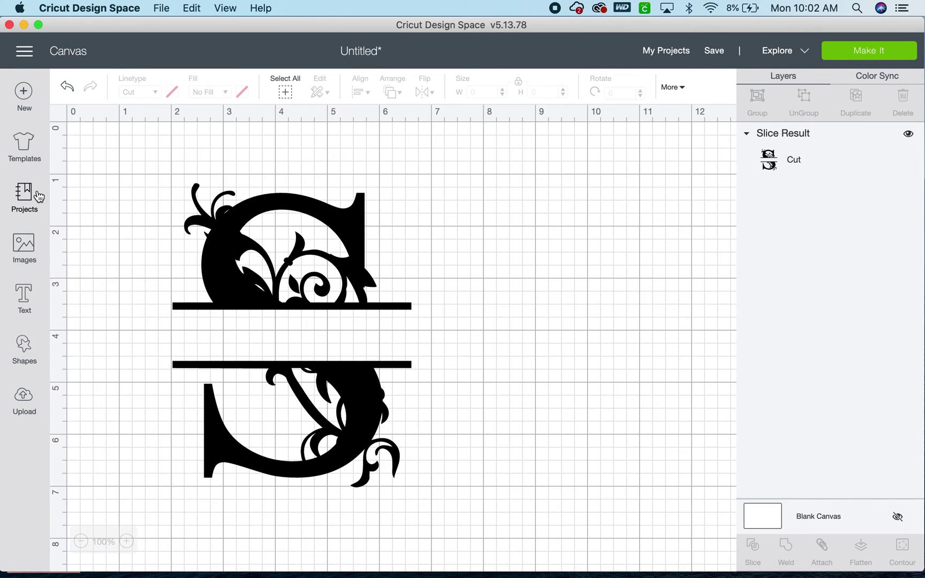
Step: Add 'Stewart' text, move it into the S's middle gap, and enlarge it to about 4.559 x 0.916 in
{"action": "left_click", "coordinate": [24, 302]}
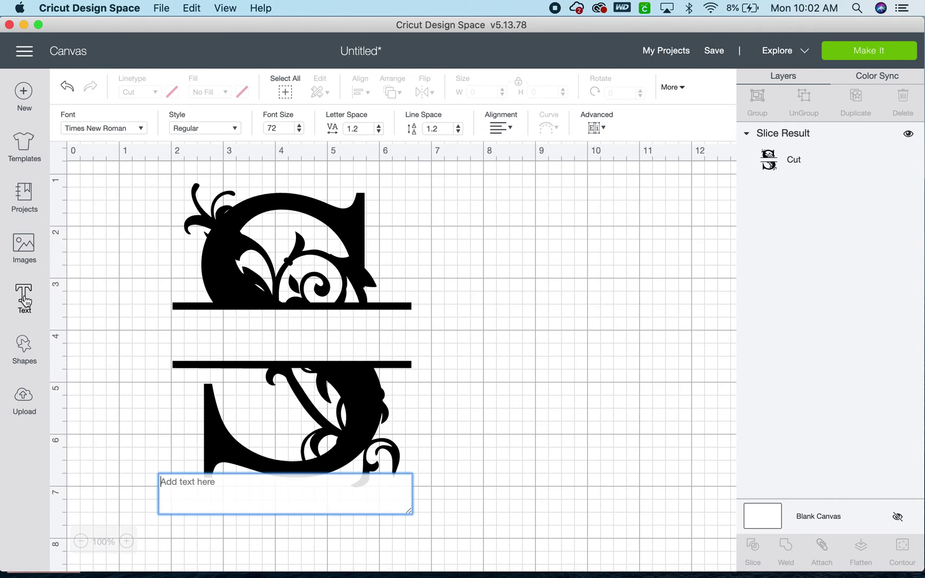
{"action": "type", "text": "S"}
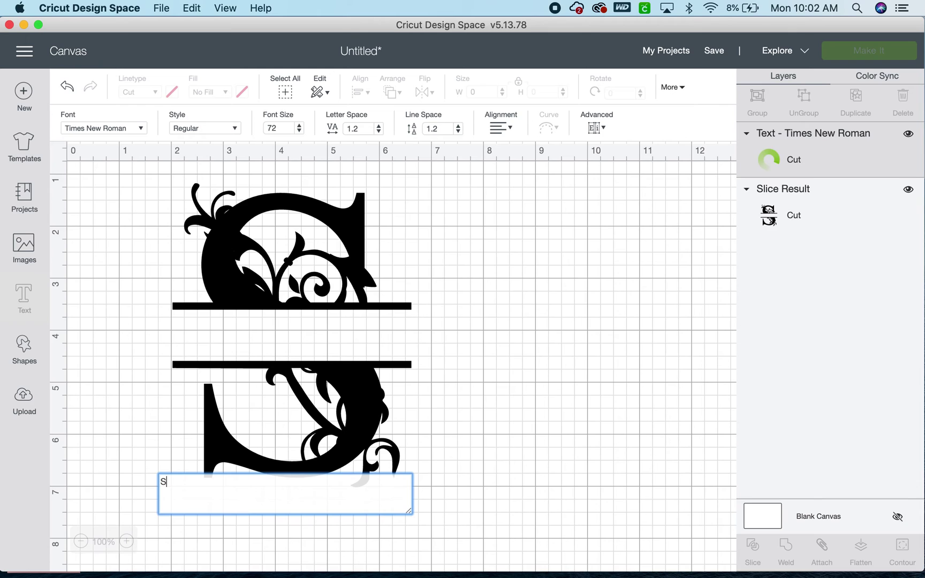
{"action": "type", "text": "tewart"}
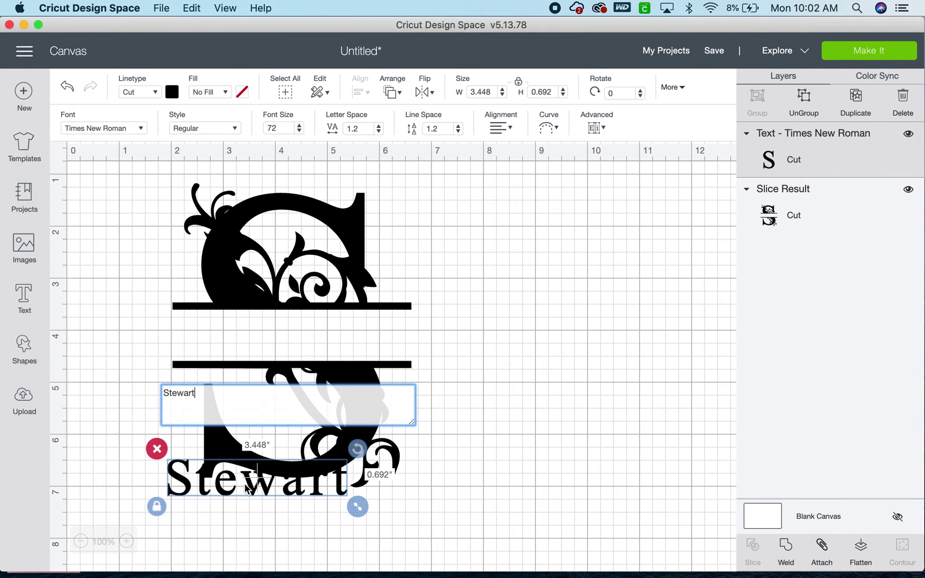
{"action": "left_click_drag", "start_coordinate": [240, 480], "coordinate": [252, 338]}
{"action": "left_click_drag", "start_coordinate": [363, 359], "coordinate": [416, 371]}
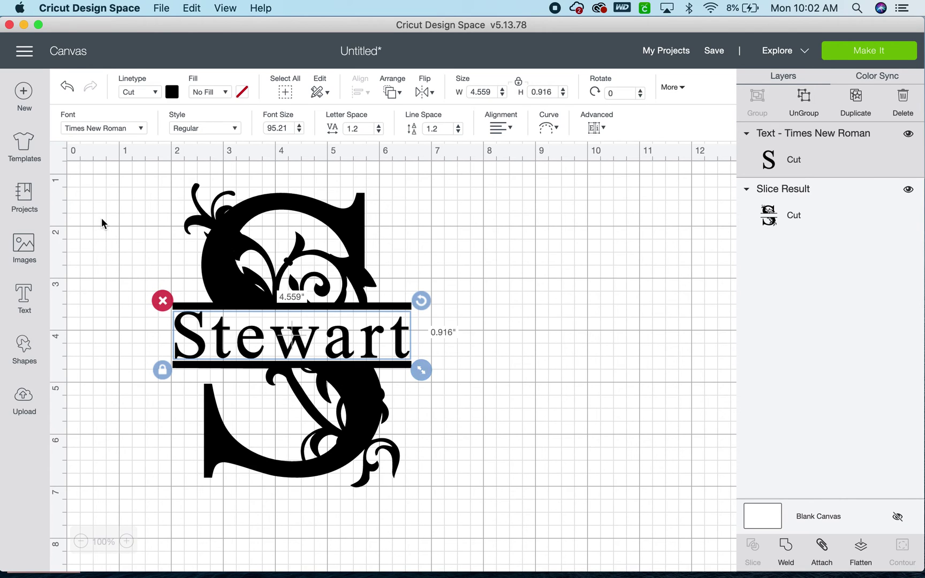
{"action": "left_click", "coordinate": [286, 93]}
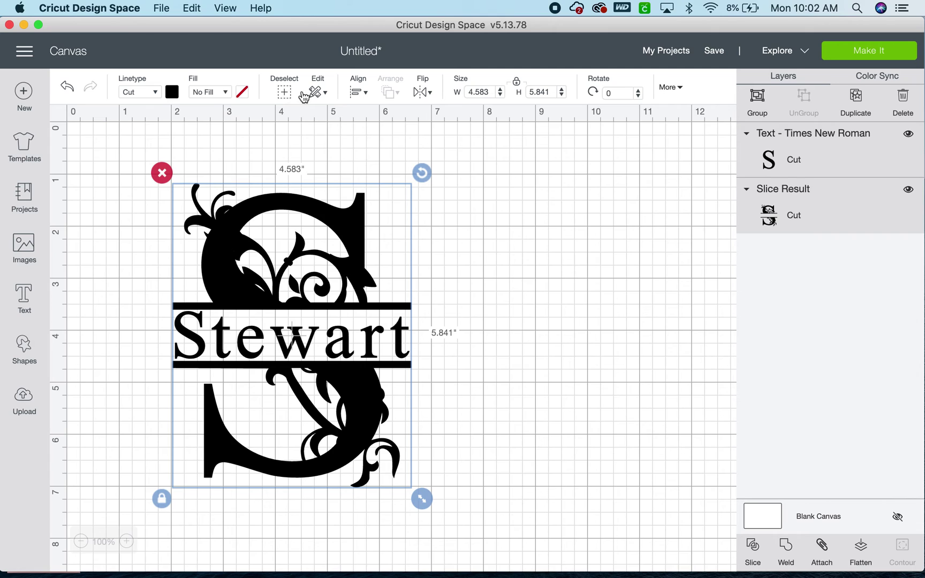
{"action": "left_click", "coordinate": [358, 92]}
{"action": "left_click", "coordinate": [373, 256]}
{"action": "left_click", "coordinate": [499, 286]}
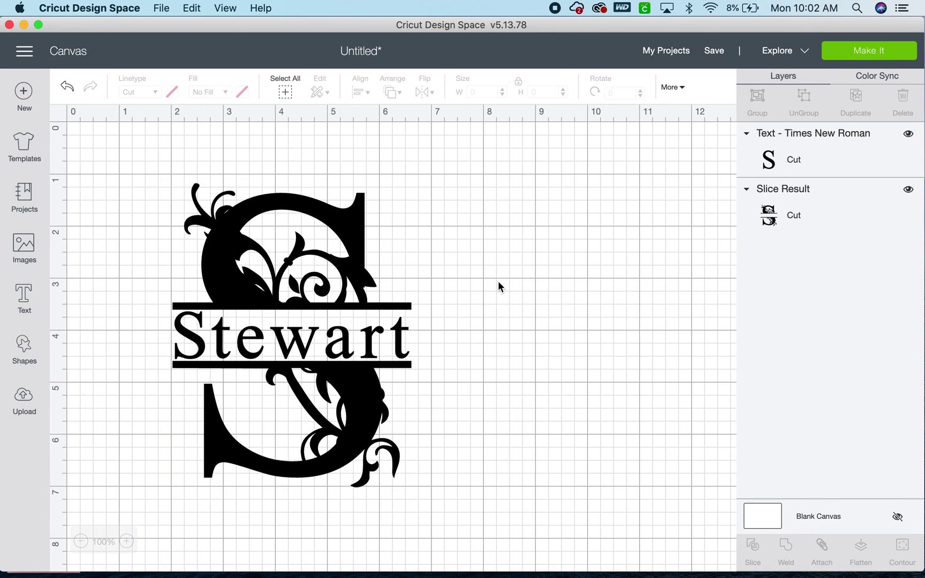
{"action": "left_click", "coordinate": [306, 346]}
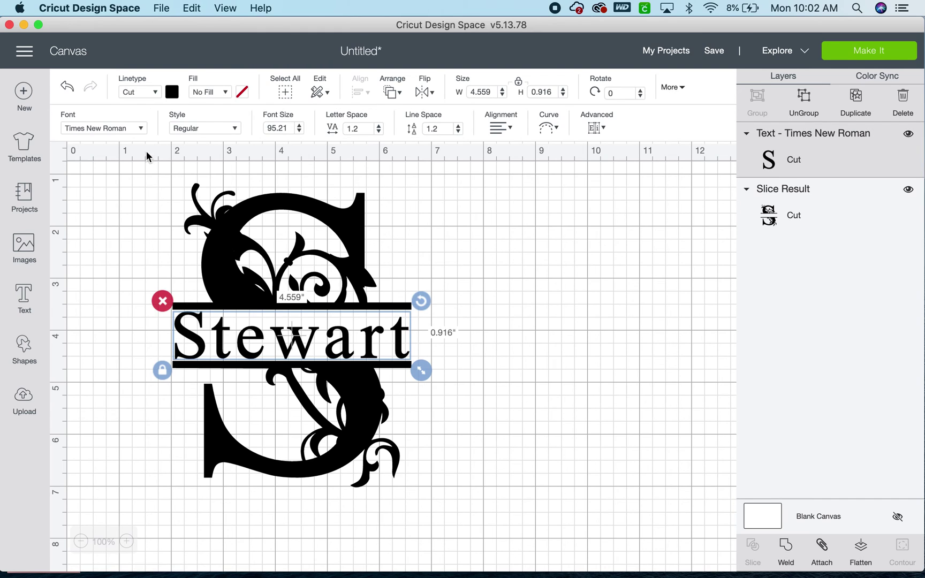
{"action": "left_click", "coordinate": [141, 129]}
{"action": "left_click", "coordinate": [426, 95]}
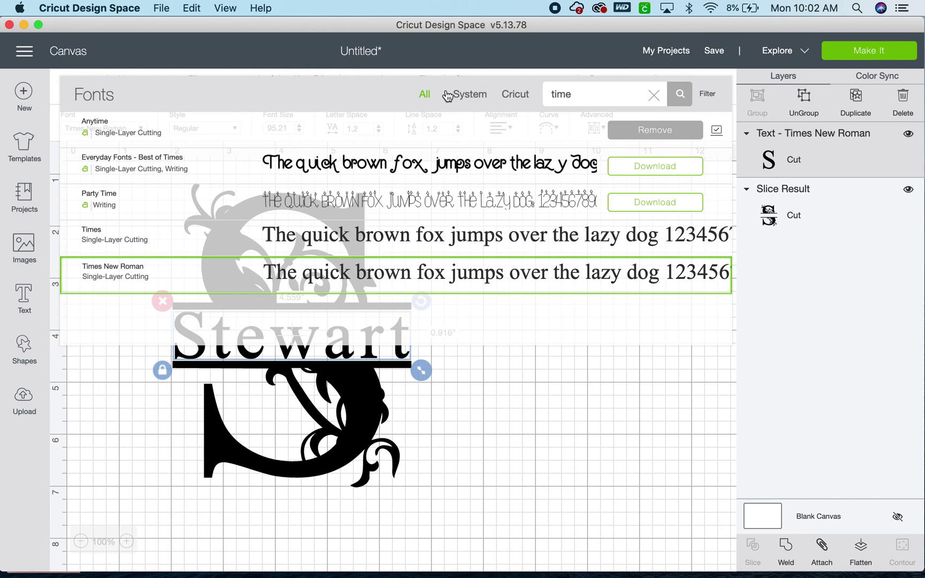
{"action": "left_click", "coordinate": [653, 95]}
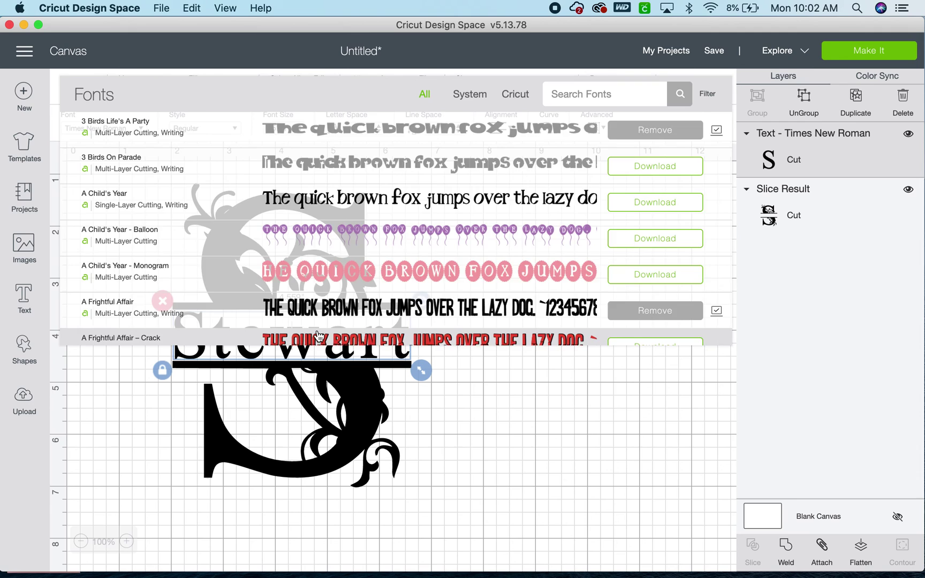
{"action": "scroll", "coordinate": [319, 336], "scroll_direction": "down", "scroll_amount": 5}
{"action": "left_click", "coordinate": [305, 250]}
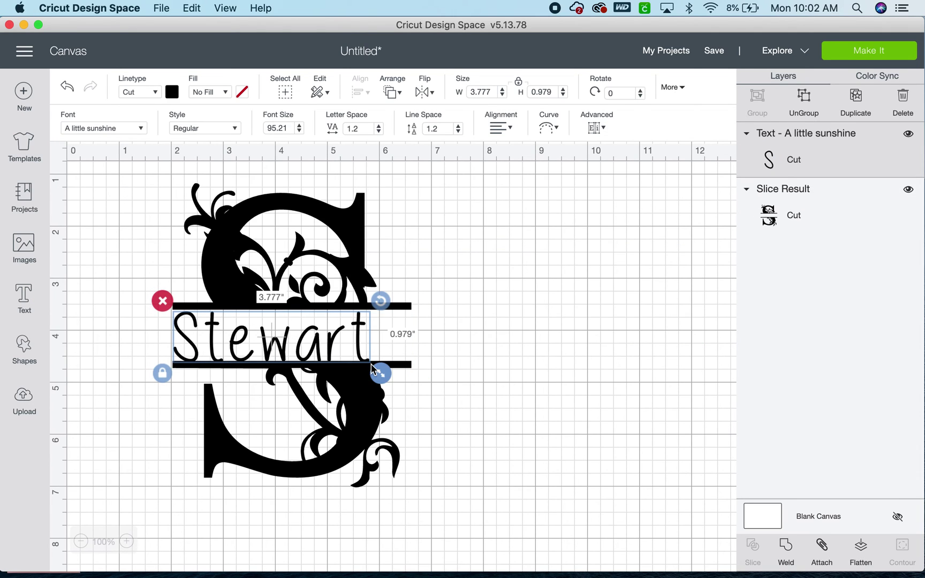
{"action": "left_click_drag", "start_coordinate": [373, 369], "coordinate": [366, 368]}
{"action": "left_click_drag", "start_coordinate": [273, 344], "coordinate": [309, 346]}
{"action": "left_click", "coordinate": [68, 85]}
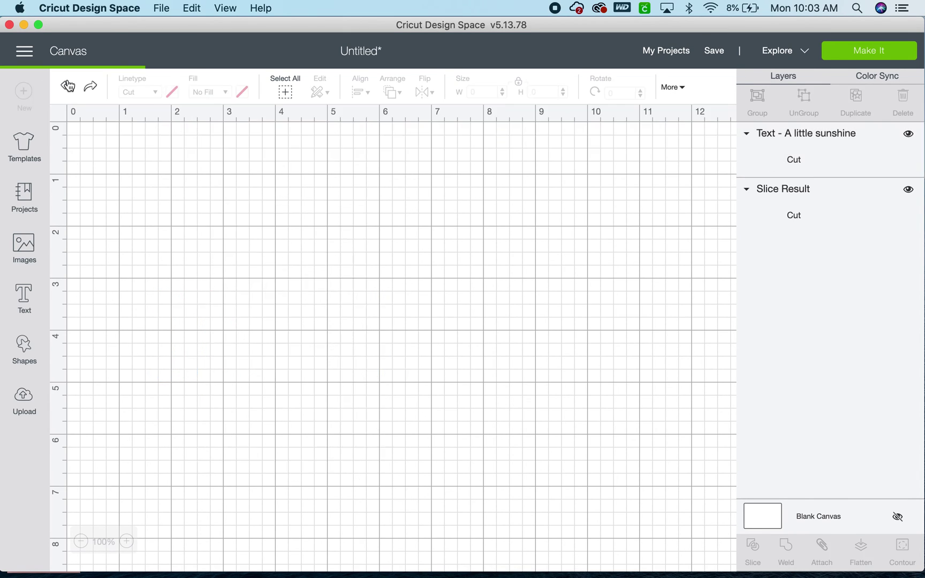
{"action": "left_click", "coordinate": [67, 85]}
{"action": "left_click", "coordinate": [68, 86]}
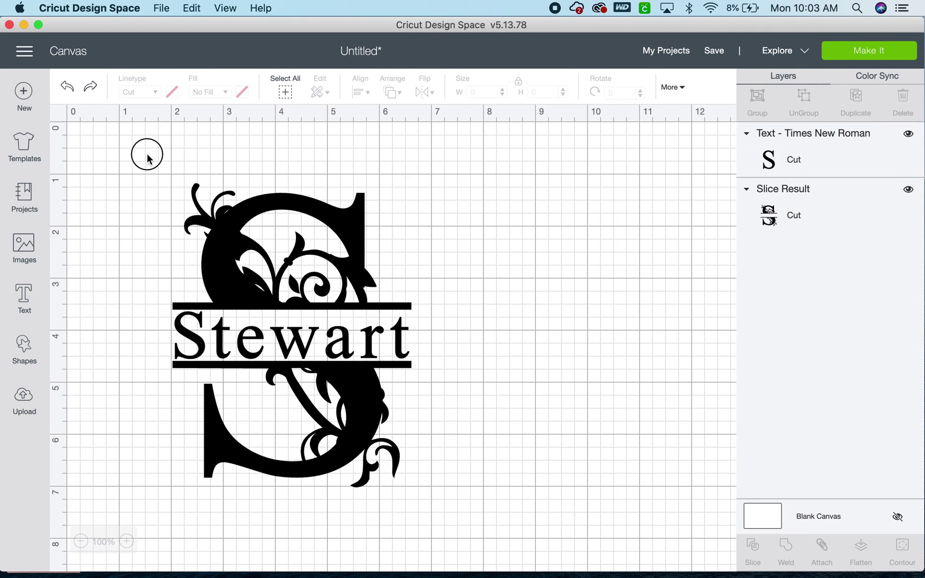
Step: Center-align the Stewart text with the split S and attach them as one group
{"action": "left_click_drag", "start_coordinate": [149, 155], "coordinate": [463, 537]}
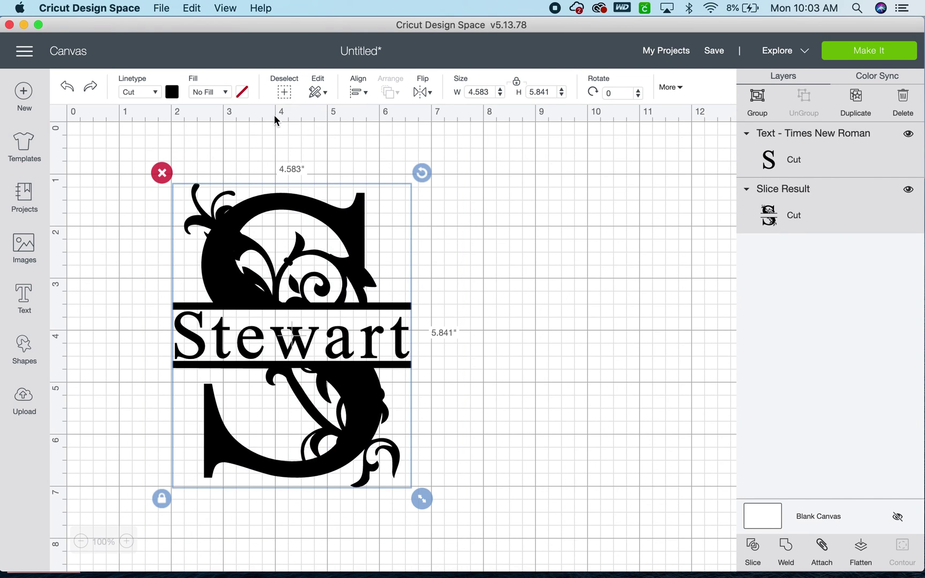
{"action": "left_click", "coordinate": [358, 92]}
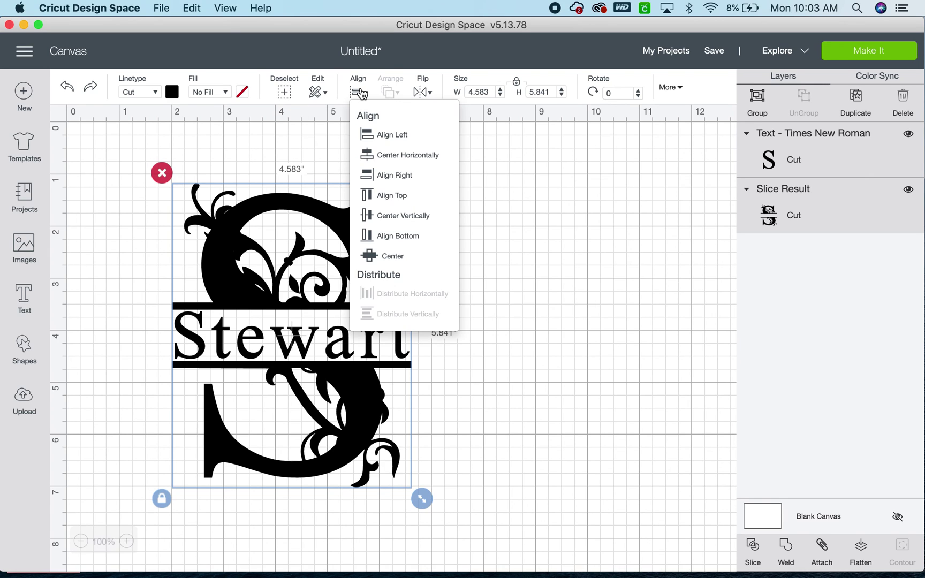
{"action": "left_click", "coordinate": [364, 256]}
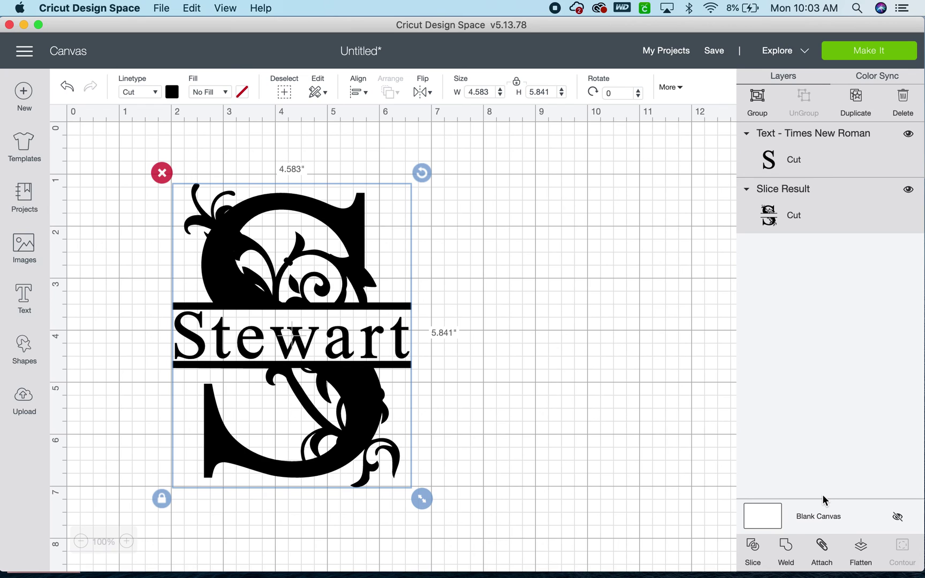
{"action": "left_click", "coordinate": [824, 551]}
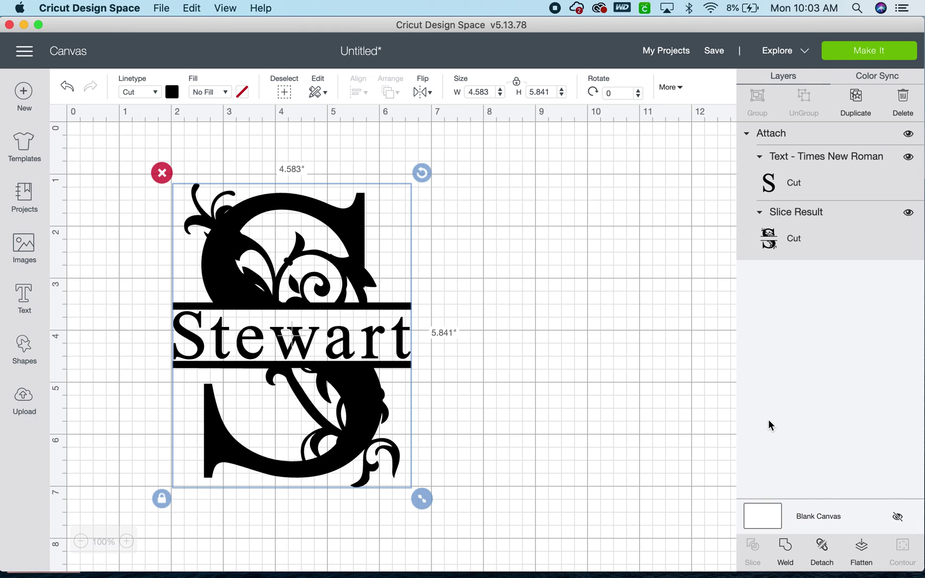
{"action": "left_click", "coordinate": [908, 159]}
{"action": "left_click", "coordinate": [909, 160]}
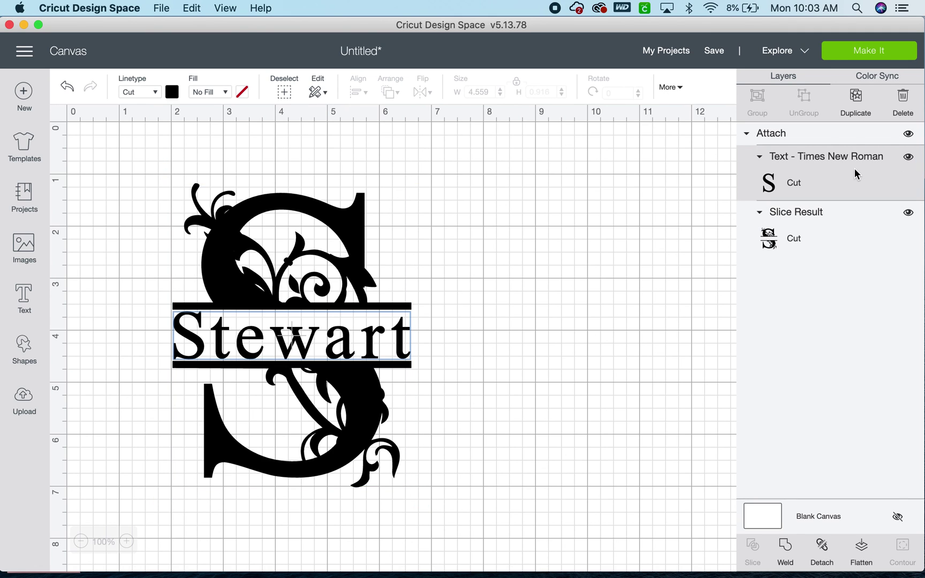
{"action": "left_click", "coordinate": [910, 159]}
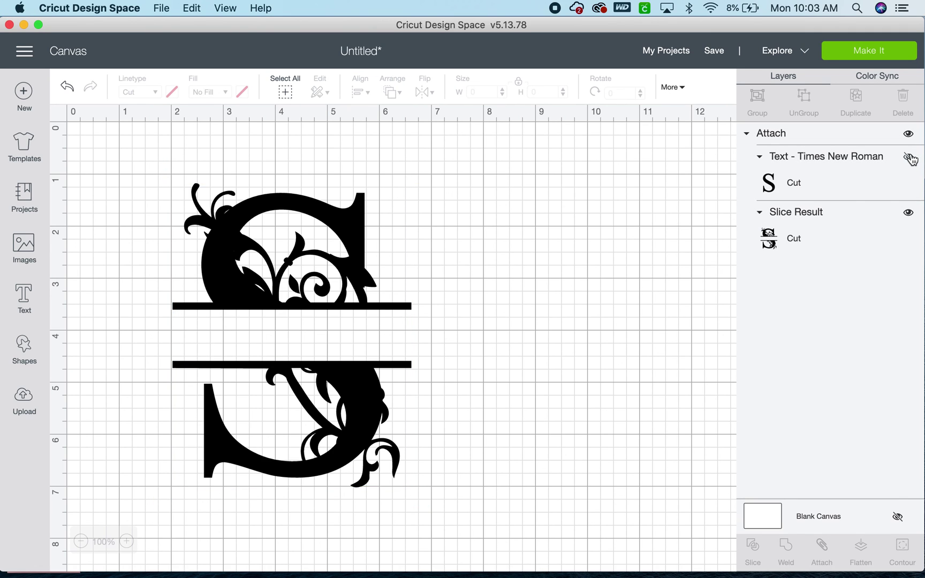
{"action": "left_click", "coordinate": [910, 159]}
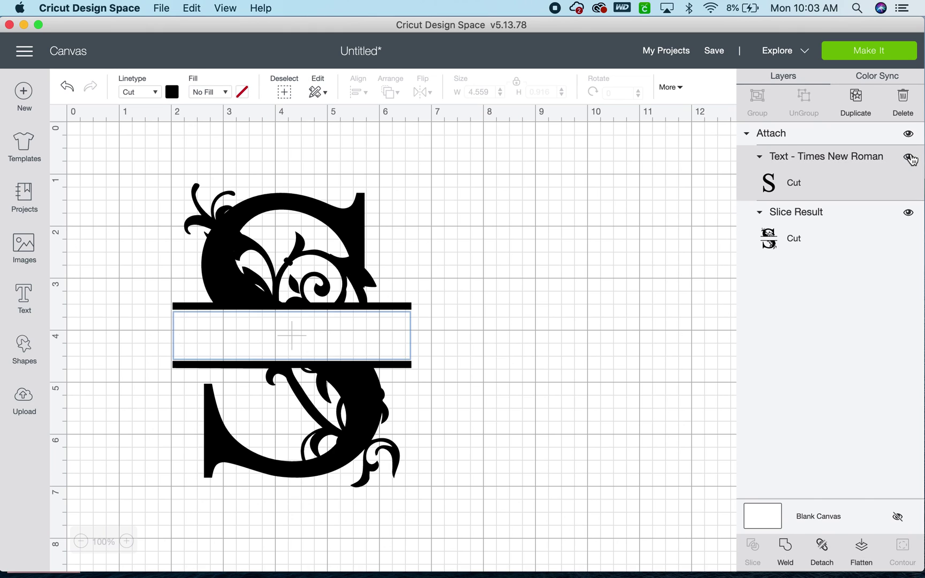
{"action": "left_click", "coordinate": [521, 350]}
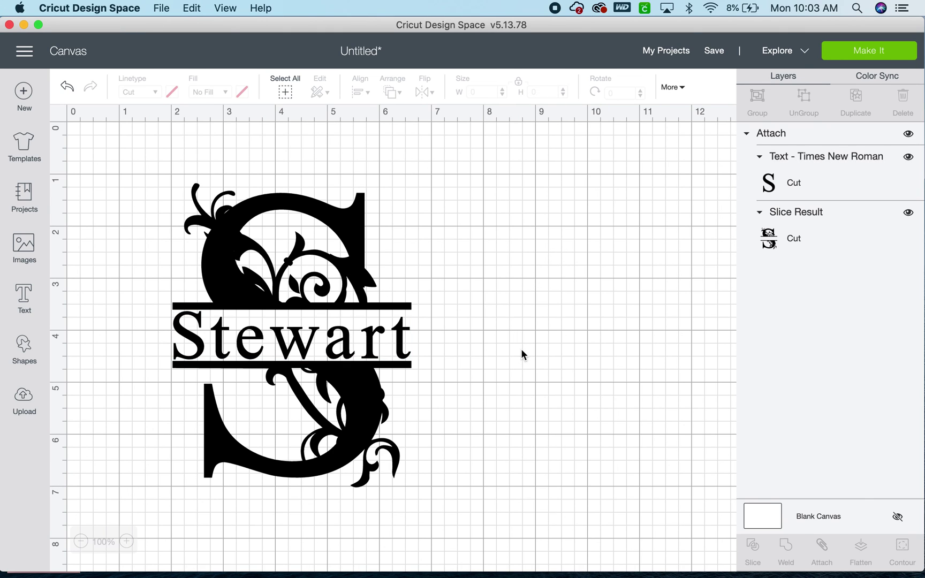
{"action": "left_click", "coordinate": [868, 52]}
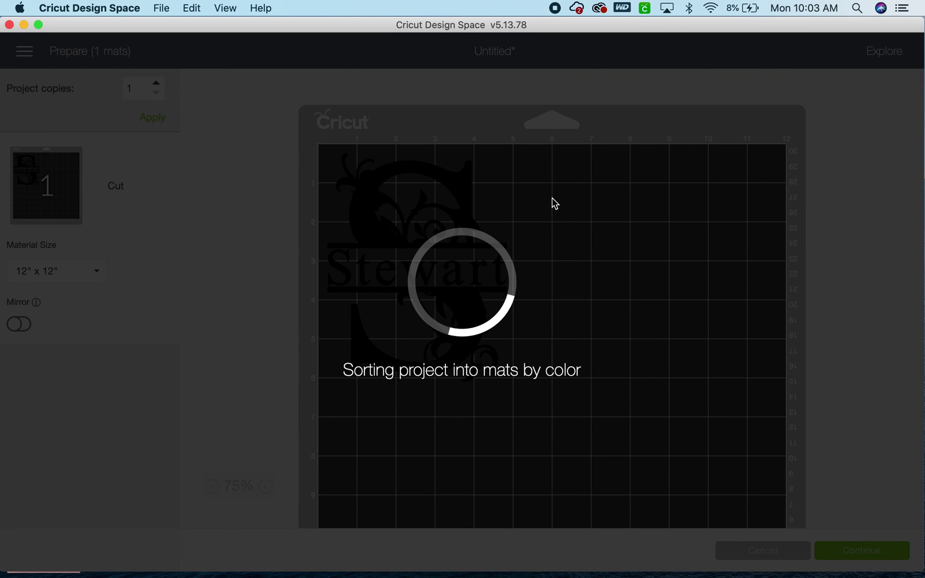